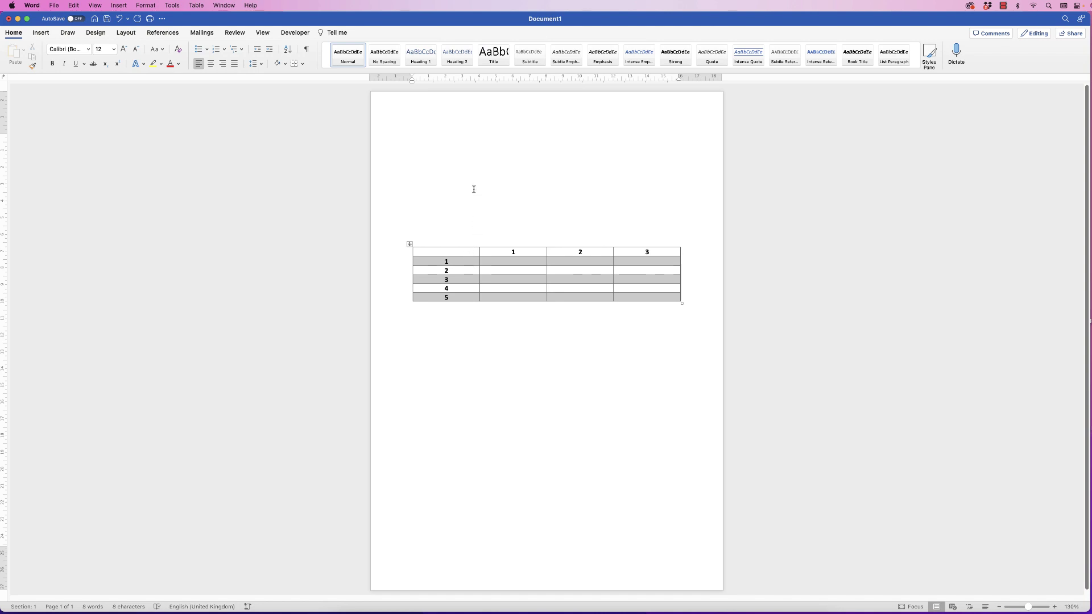
- Insert a one-row, three-column table in the empty top paragraph, above the shaded table
double_click(422, 149)
left_click(415, 140)
left_click(32, 30)
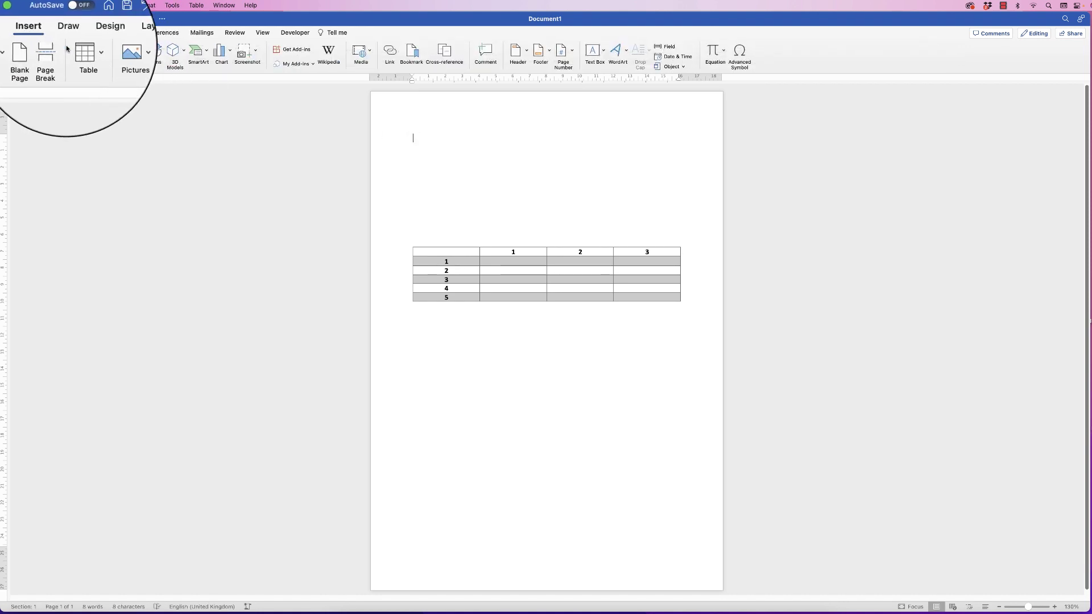
left_click(78, 58)
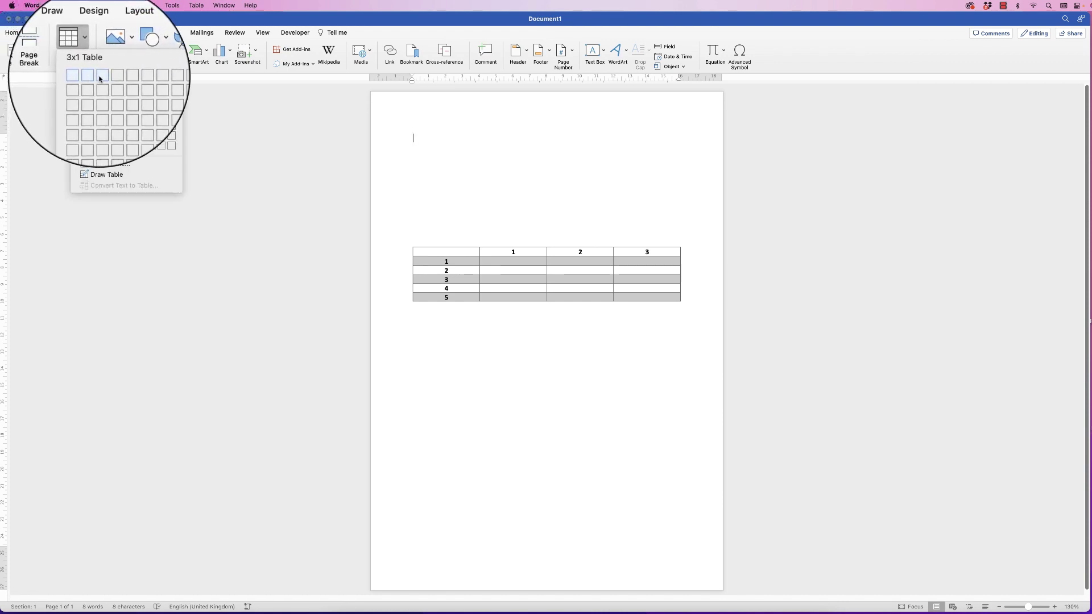
left_click(101, 77)
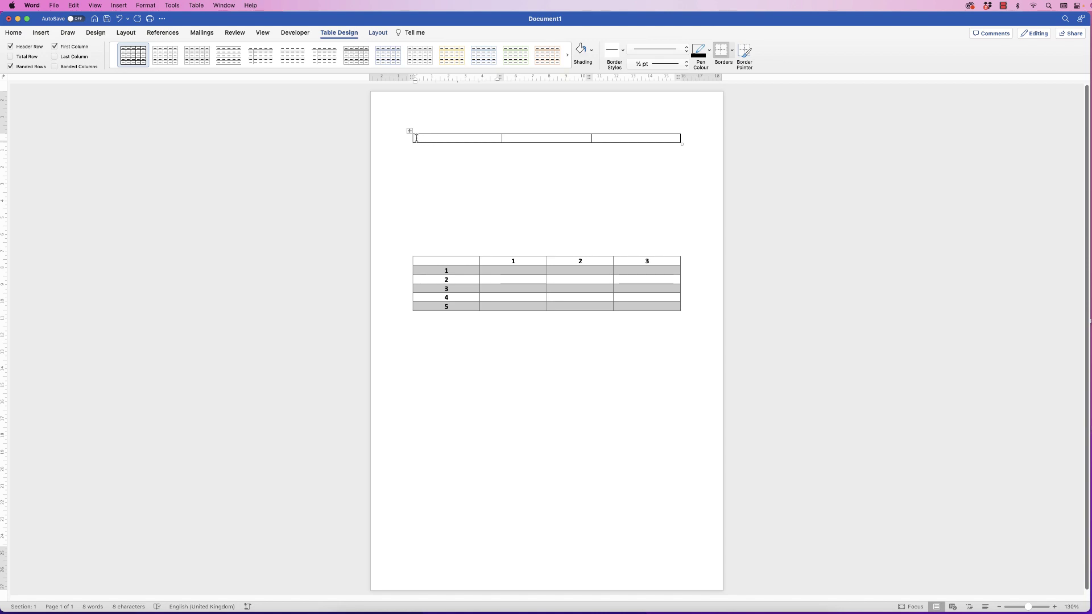
- Nest a 1x1 table in the first cell and grow it to six rows with Insert Below
left_click(41, 33)
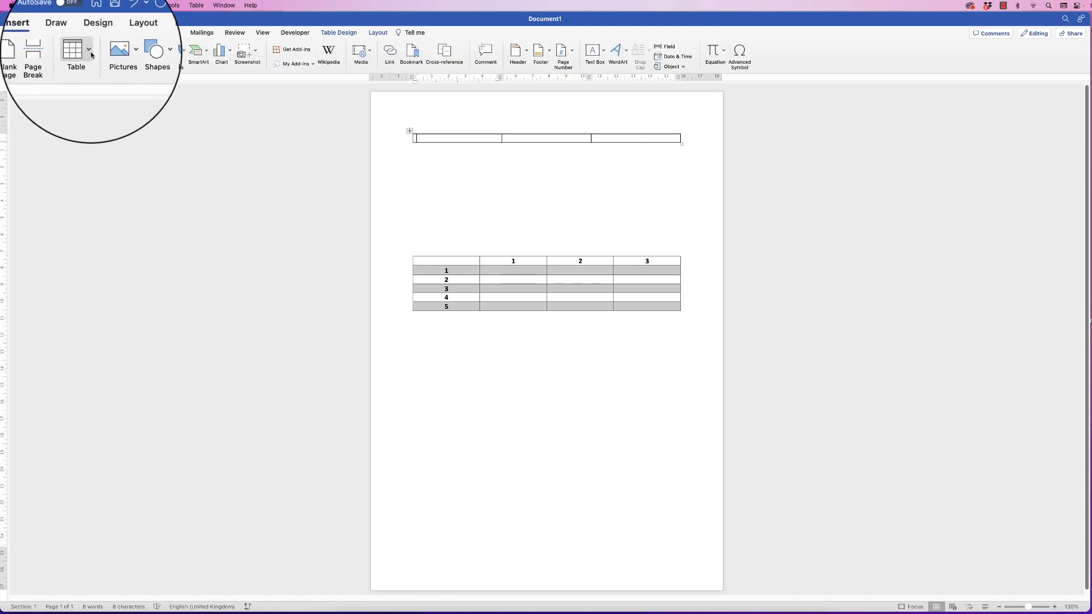
left_click(90, 54)
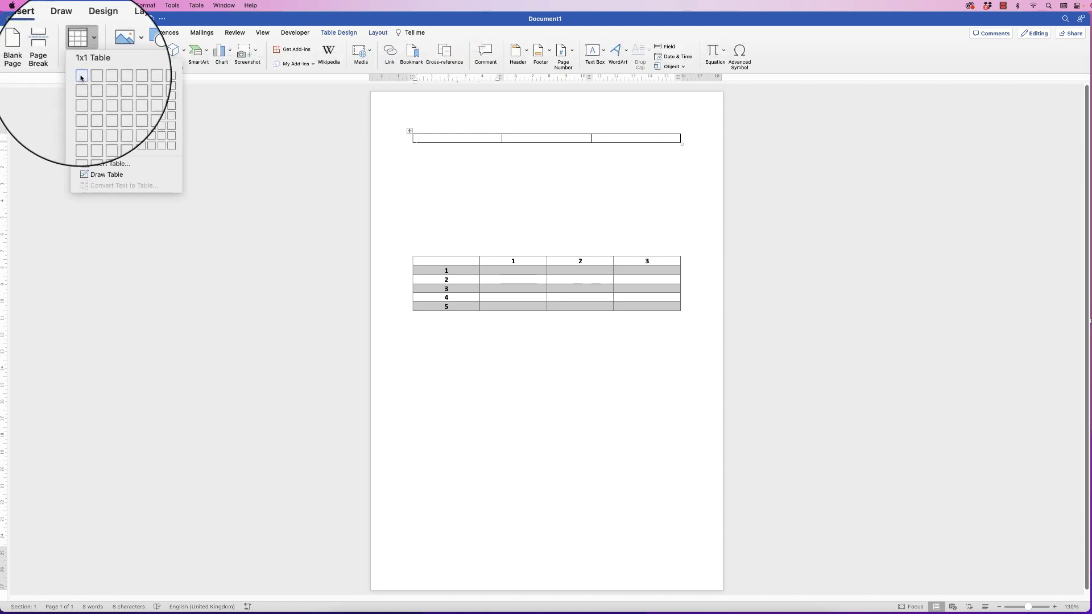
left_click(101, 69)
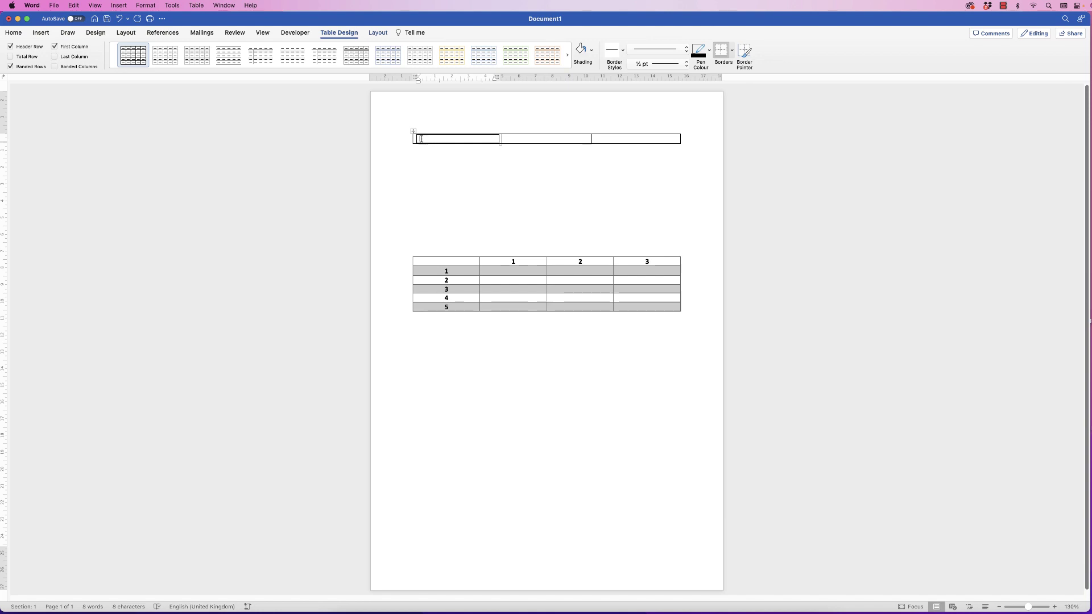
left_click(381, 38)
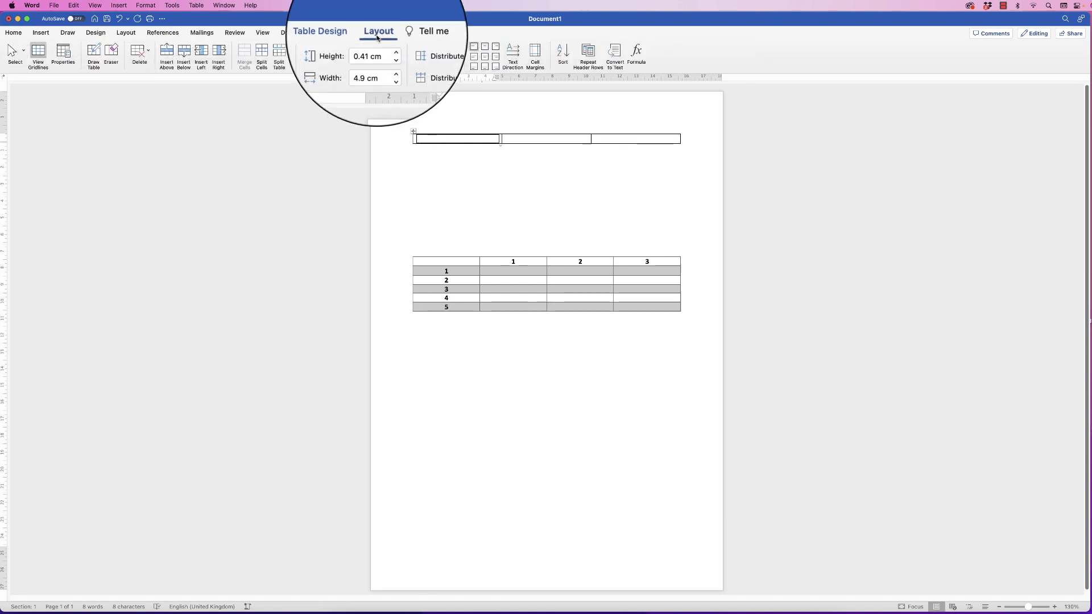
left_click(184, 56)
left_click(183, 57)
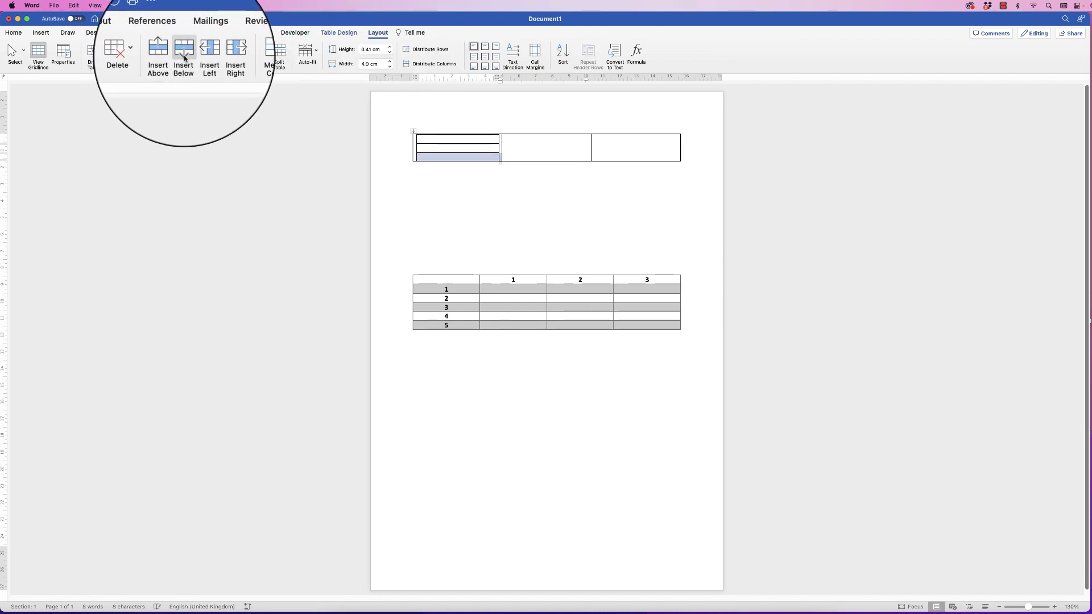
left_click(185, 58)
left_click(184, 58)
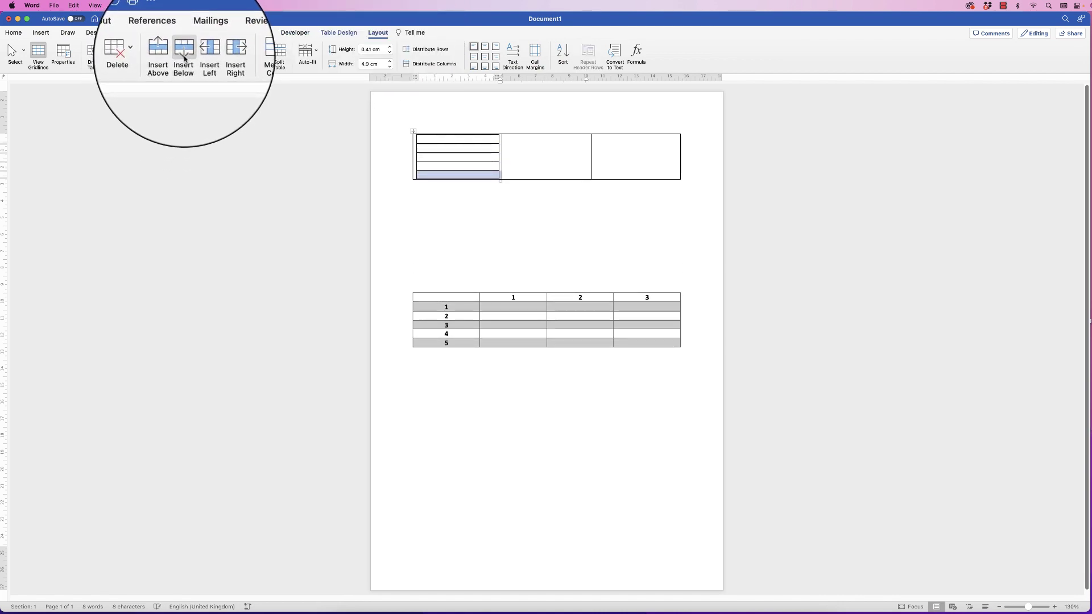
left_click(185, 58)
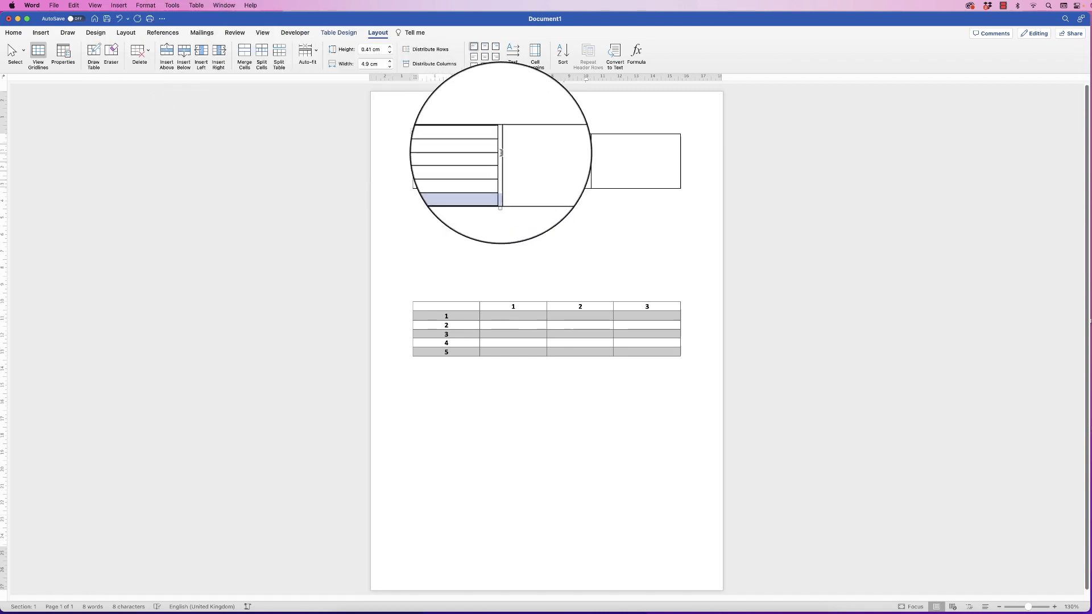
- Nest a 3x3 table in the top table's middle cell, clearing the stray test text
left_click(527, 150)
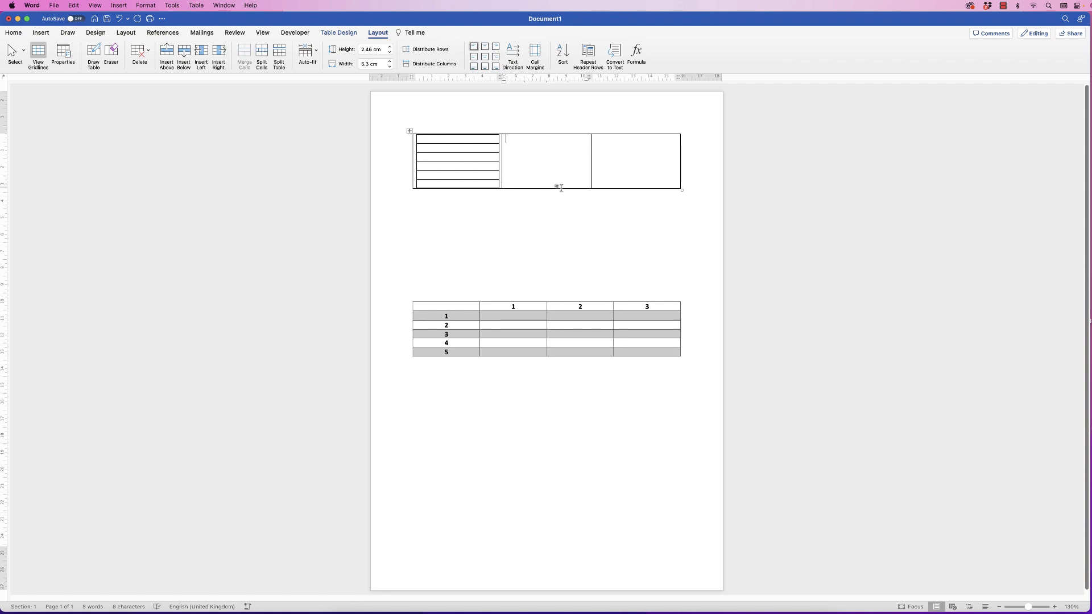
left_click(45, 35)
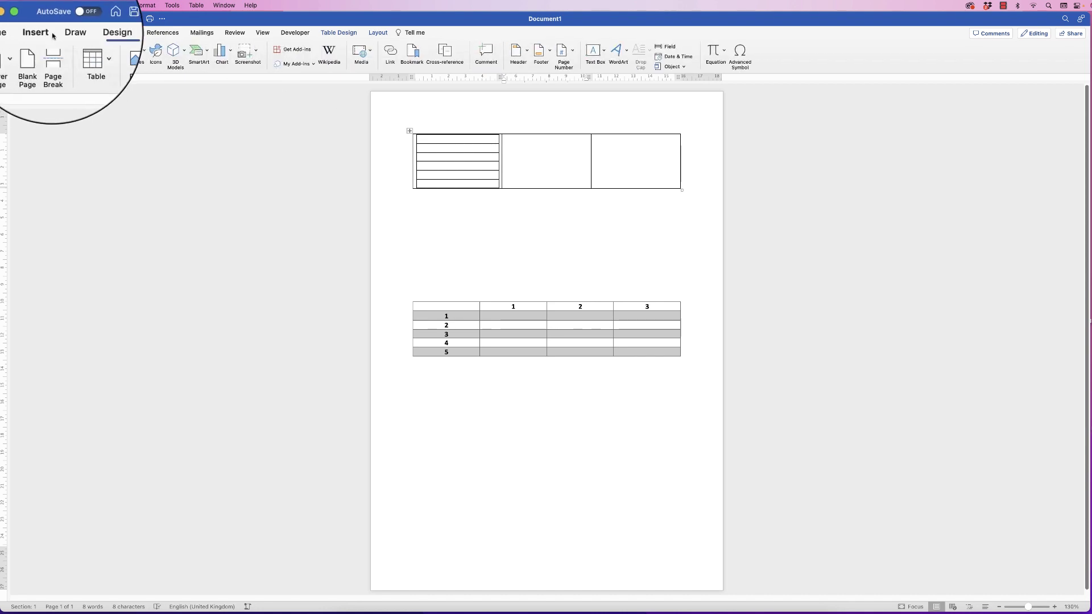
left_click(80, 39)
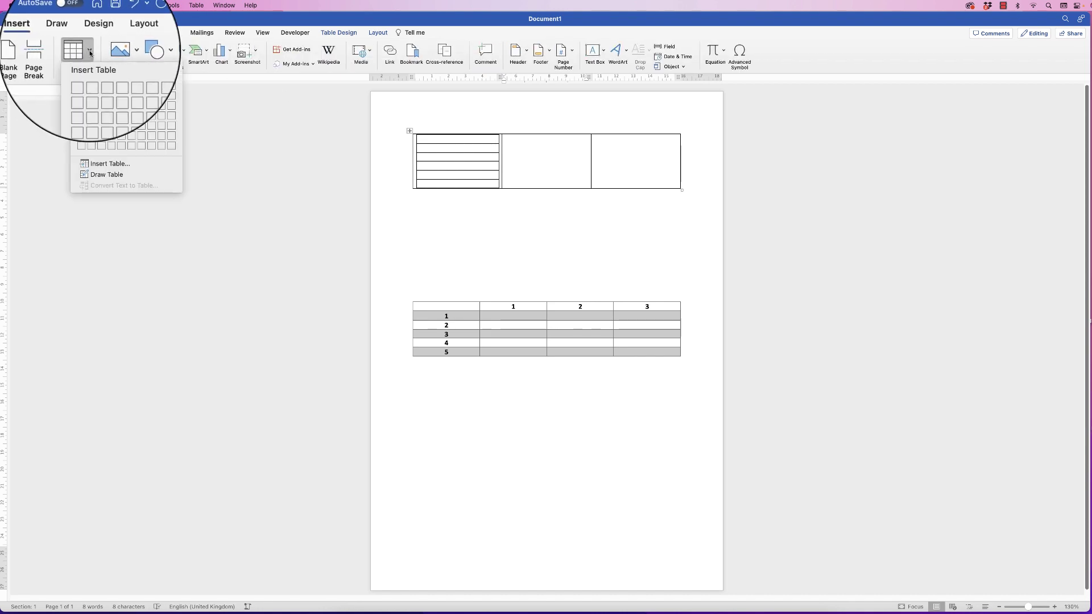
left_click(103, 94)
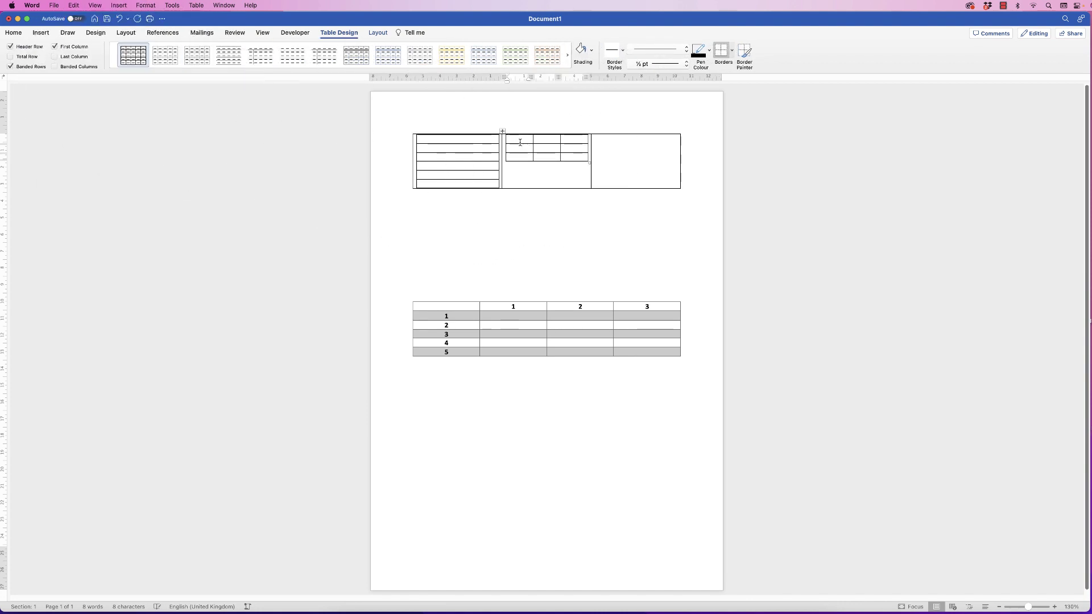
type("cvbcvb")
key("BackSpace")
key("BackSpace")
key("BackSpace")
key("BackSpace")
key("BackSpace")
key("BackSpace")
left_click(595, 139)
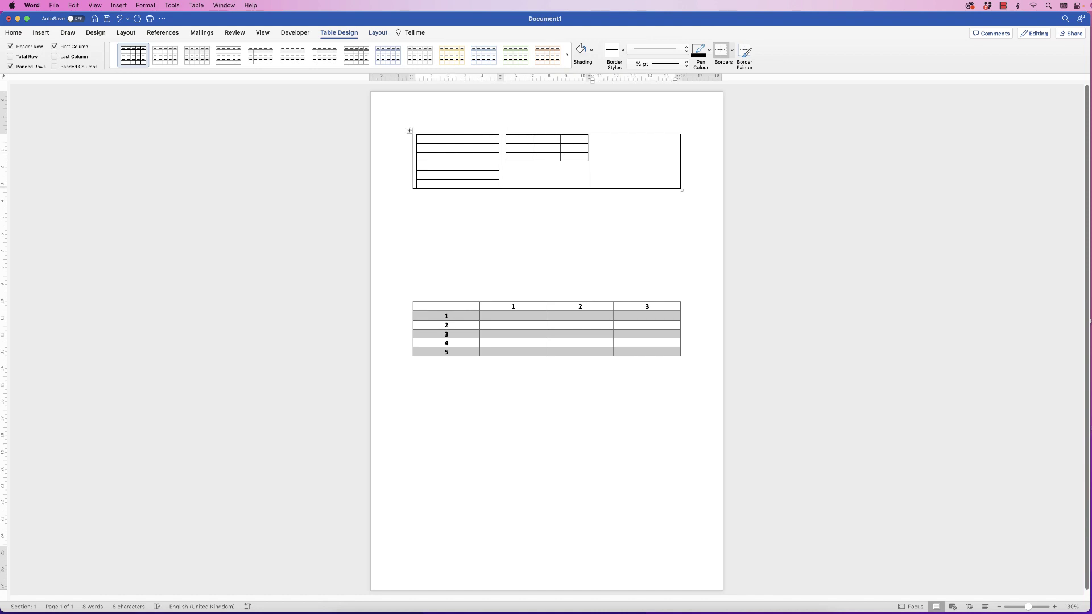
- Generate =rand(1) sample text in the right cell, split it into two paragraphs, and nest a 3x3 table between them
type("=rand(1)")
key("Return")
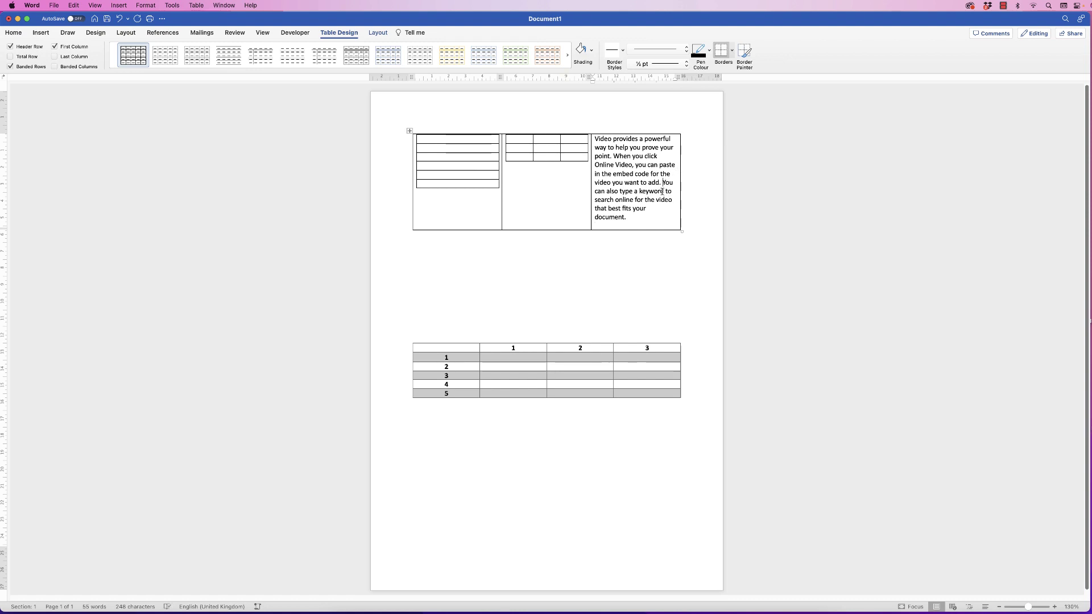
key("Return")
key("Return")
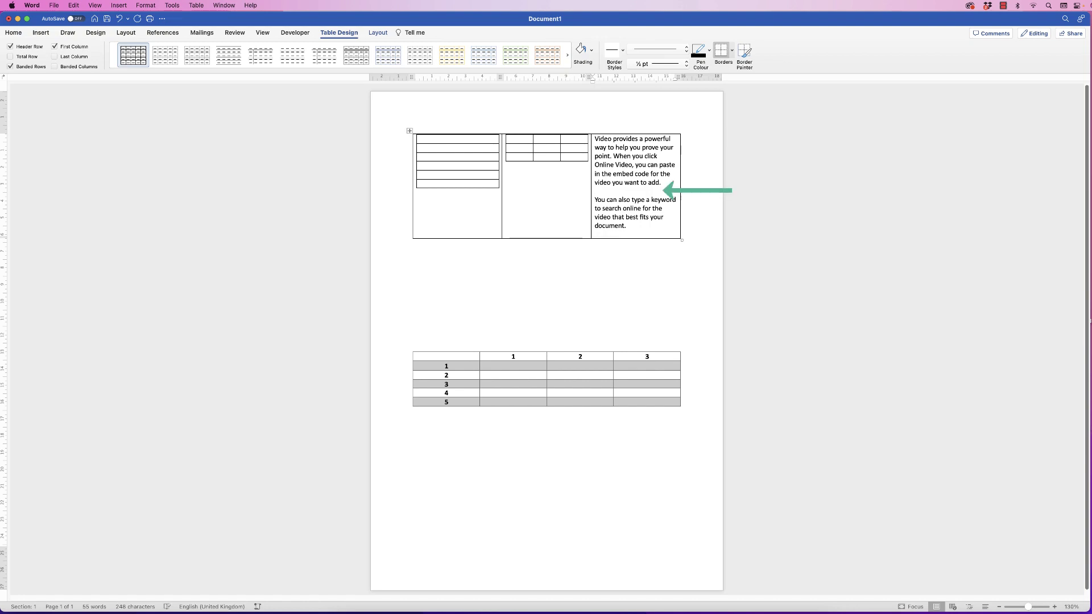
left_click(41, 32)
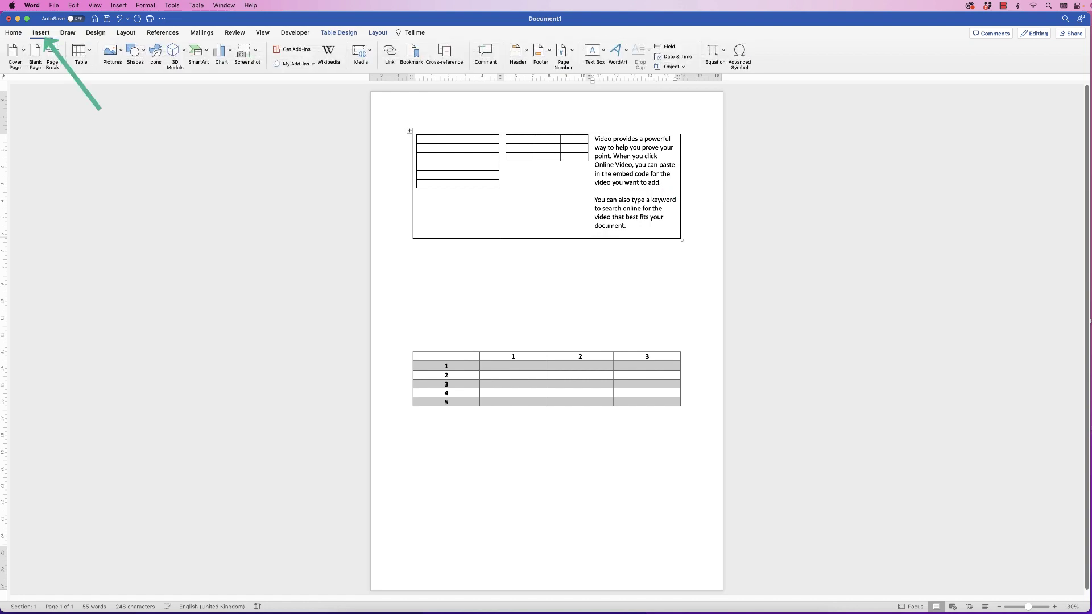
left_click(80, 50)
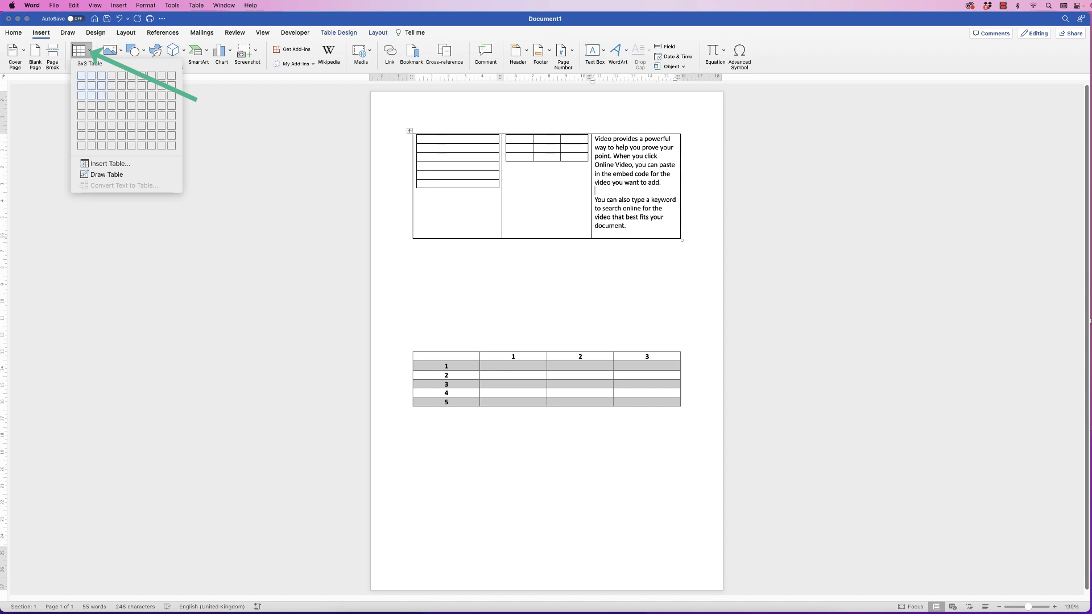
left_click(101, 95)
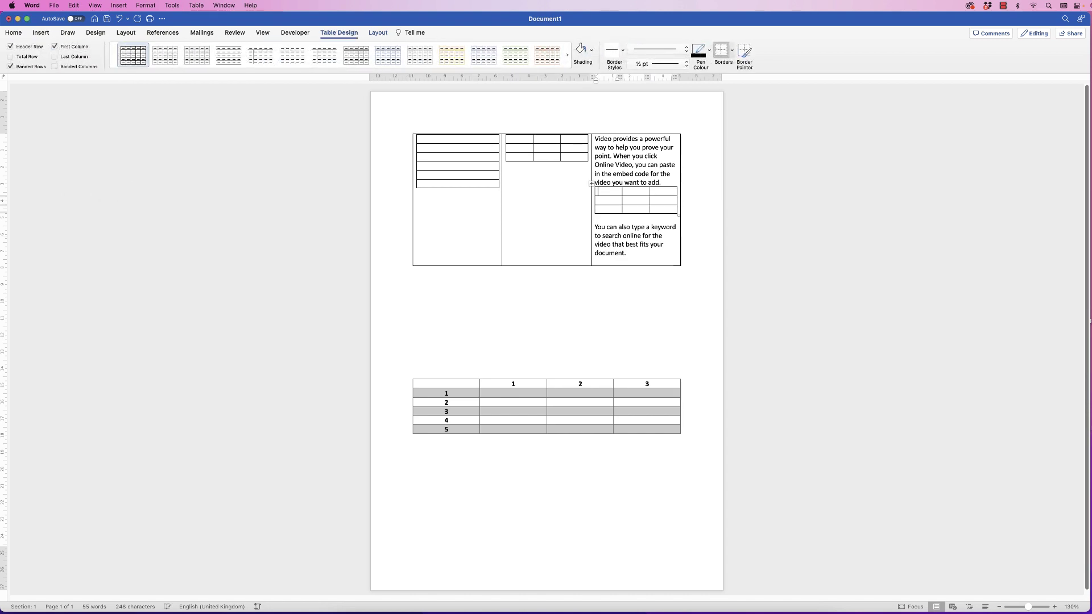
key("Left")
key("Return")
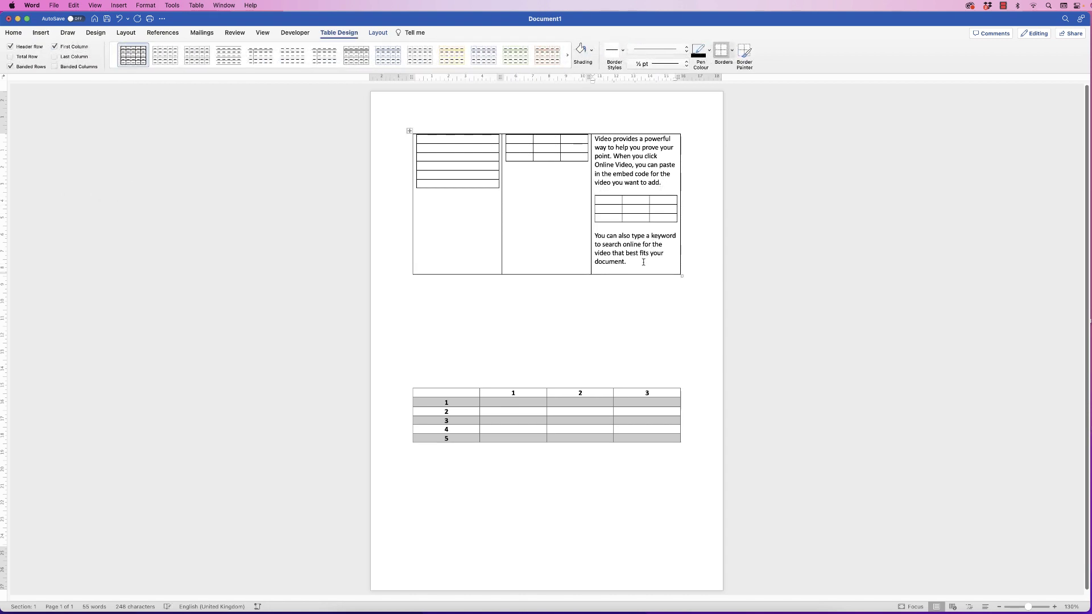
- Nest another 3x3 table after the second paragraph and delete blank lines below the outer table
left_click(643, 263)
key("Return")
key("Return")
left_click(41, 33)
left_click(79, 51)
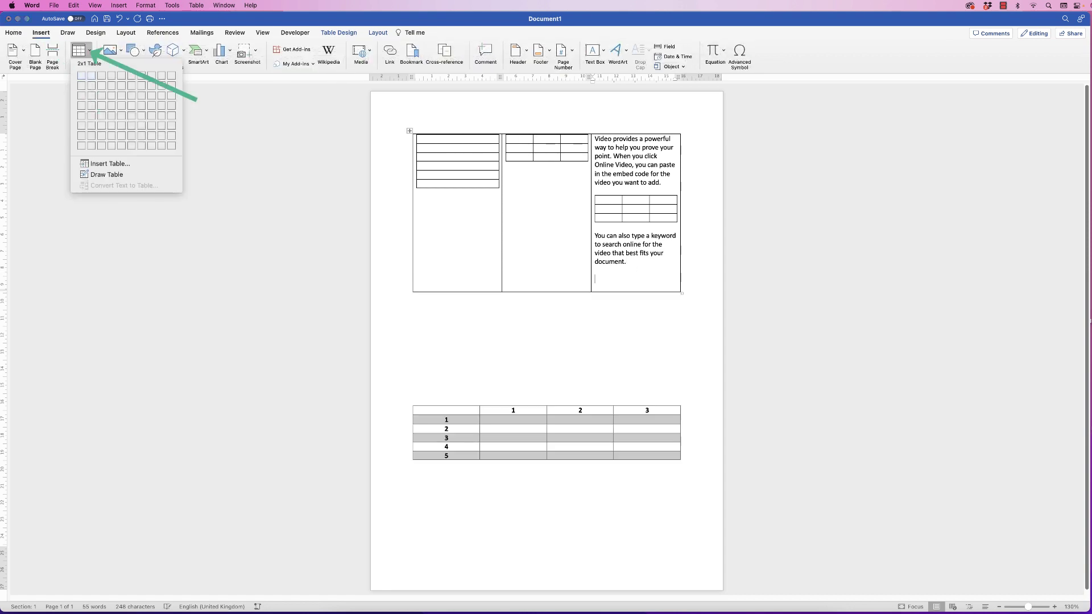
left_click(101, 95)
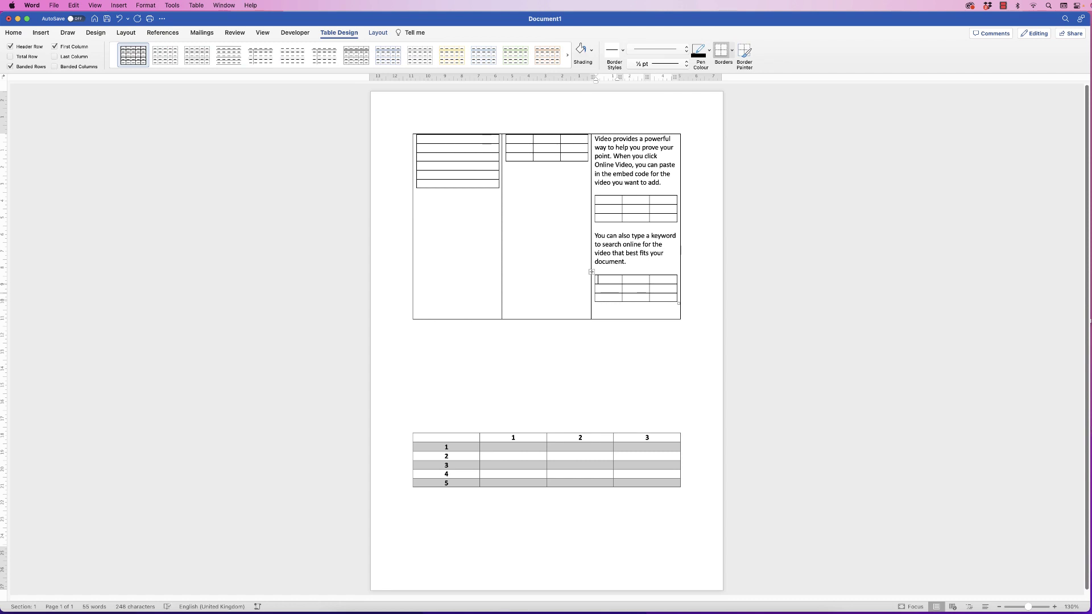
left_click(413, 348)
key("BackSpace")
key("BackSpace")
- Remove the last blank line and paste 'You can also type a keyword…' into the lower table's empty label cell
key("BackSpace")
key("BackSpace")
key("BackSpace")
key("BackSpace")
key("BackSpace")
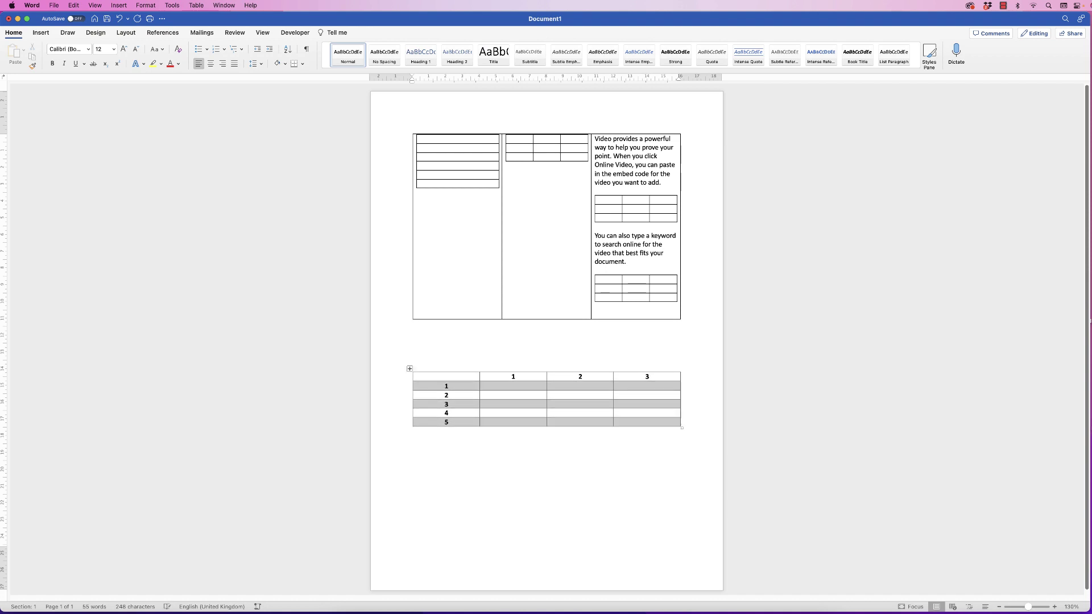
key("BackSpace")
key("BackSpace")
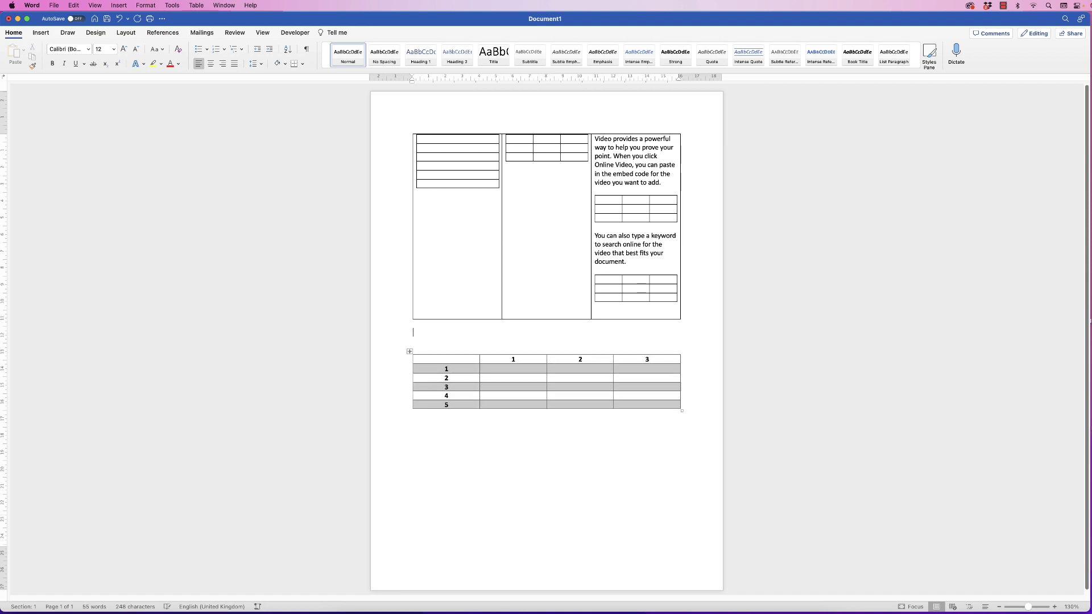
left_click(448, 369)
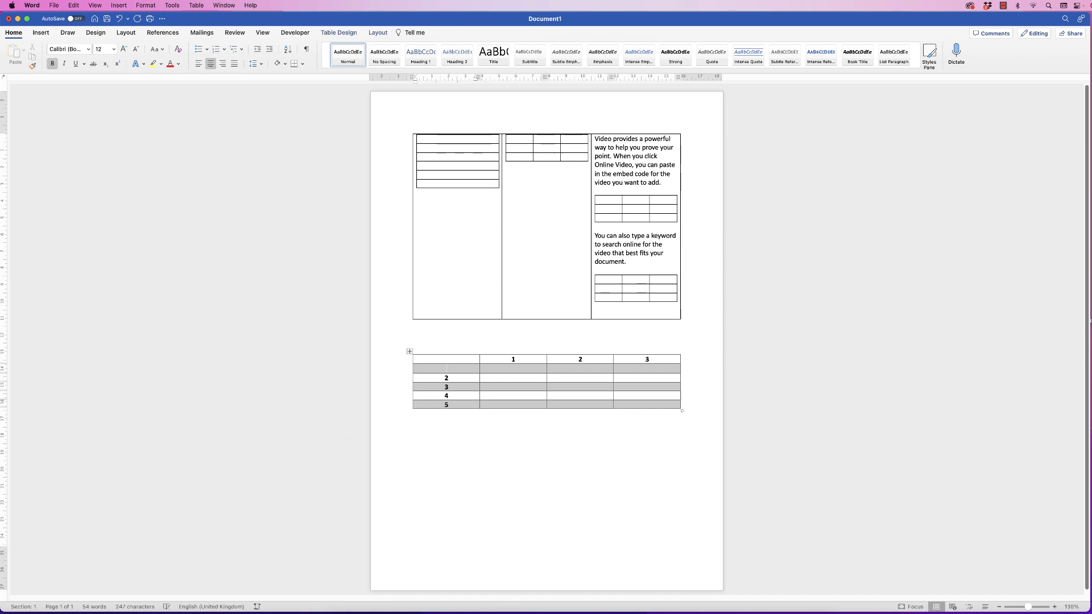
type("You can also type a keyword to search online for the video that best fits your document.")
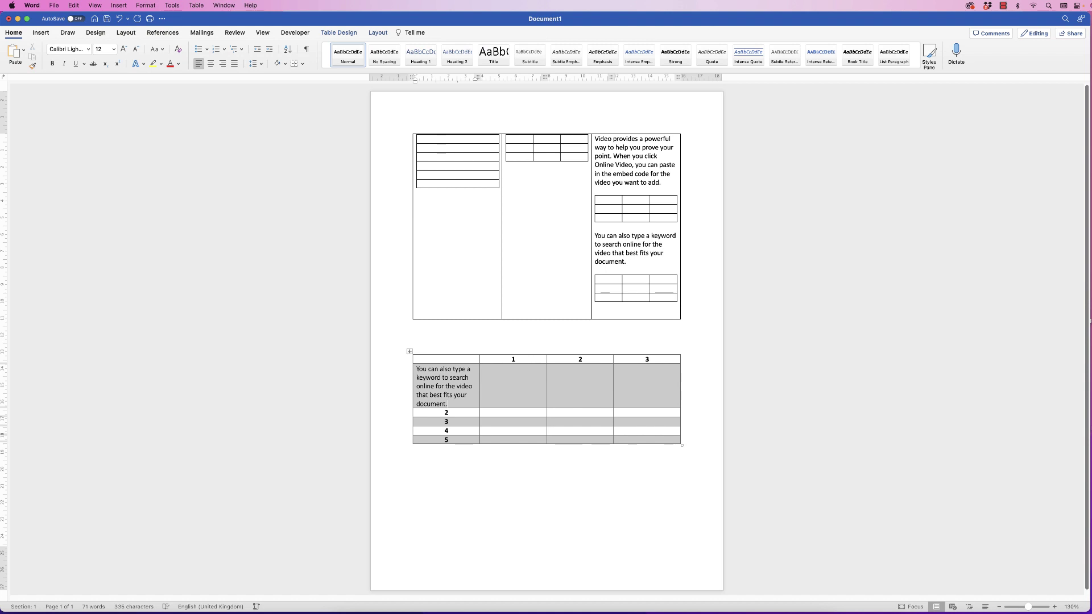
- Apply No Border to the top table so only the left nested stack stays outlined
left_click(598, 289)
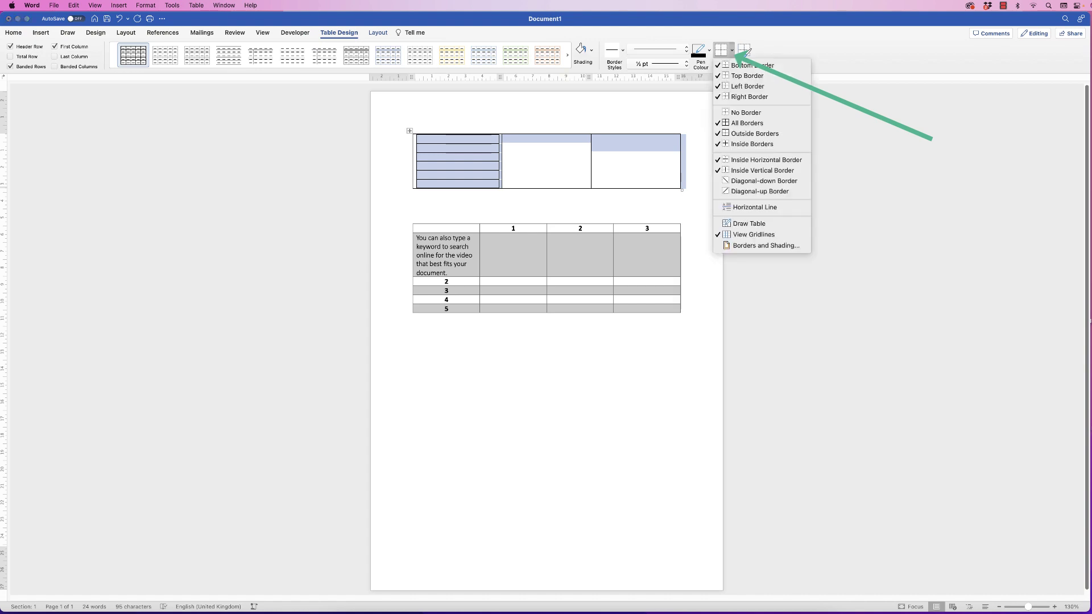
left_click(746, 112)
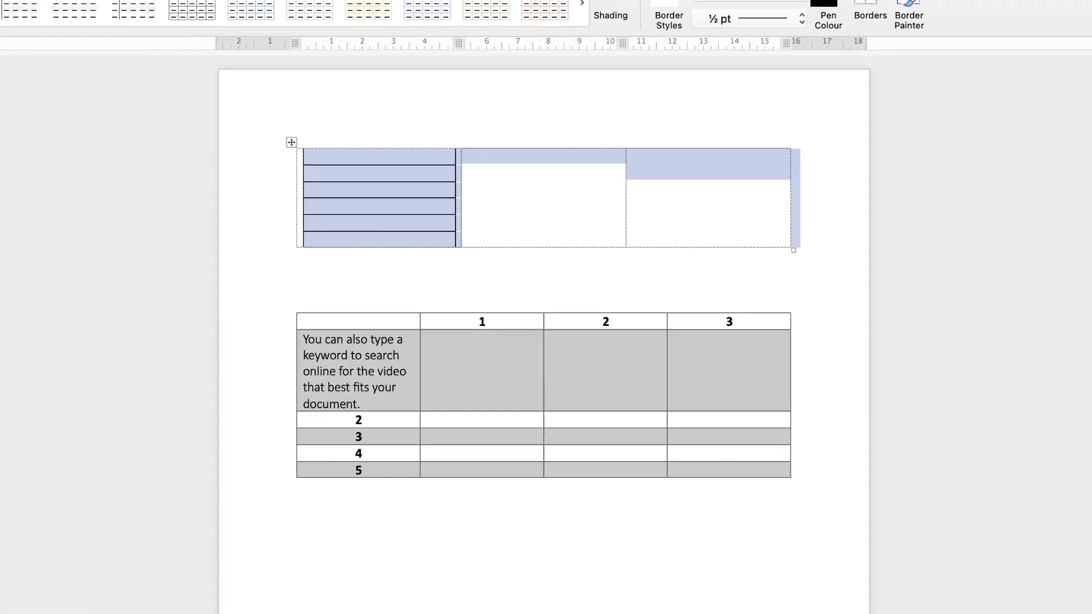
key("Down")
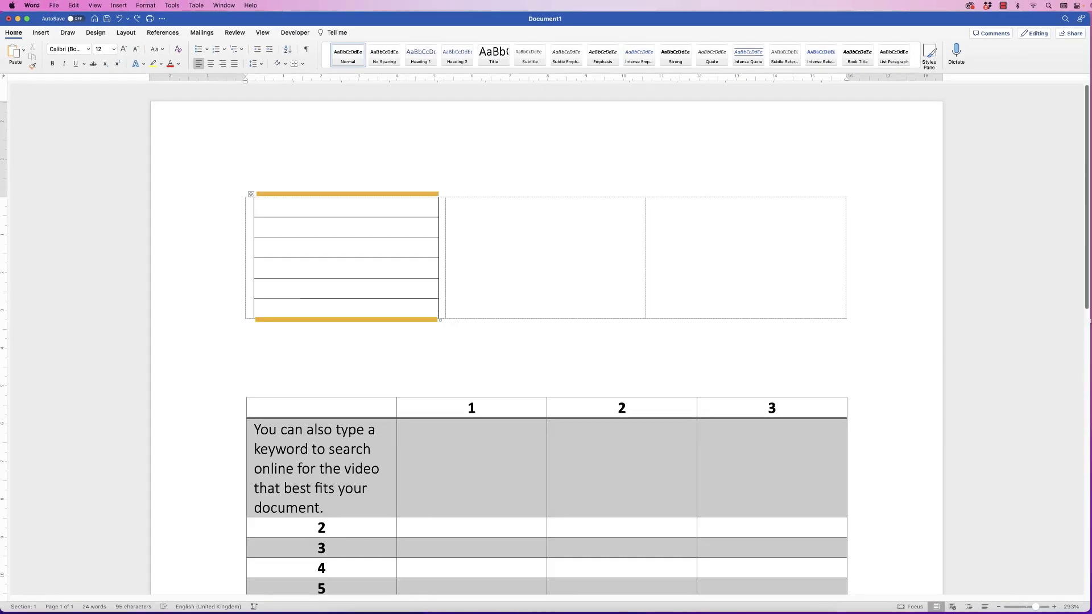
key("ctrl+Home")
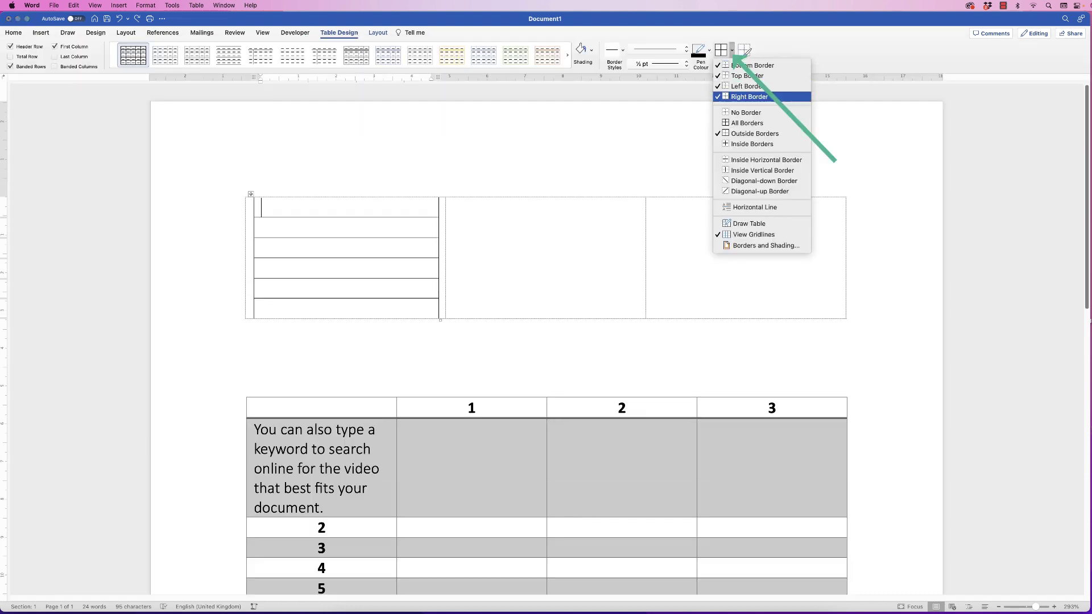
left_click(753, 235)
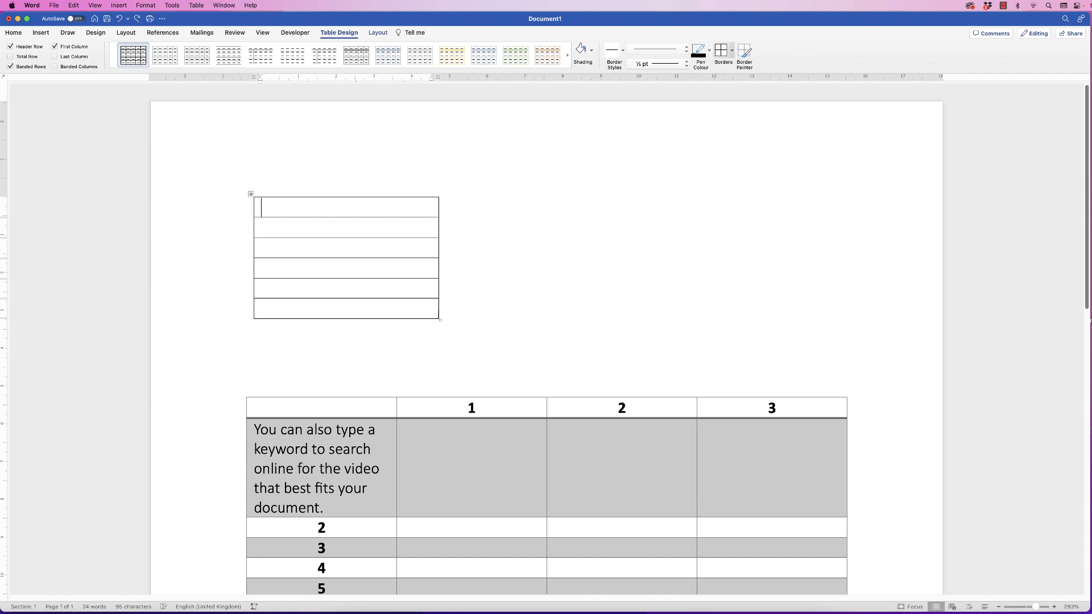
left_click(733, 50)
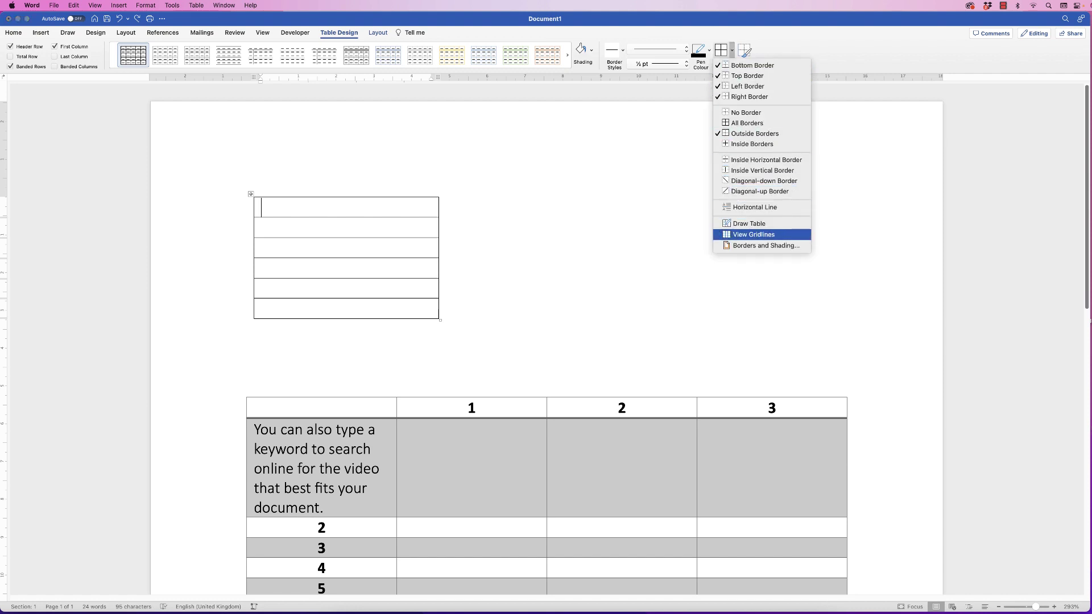
left_click(754, 235)
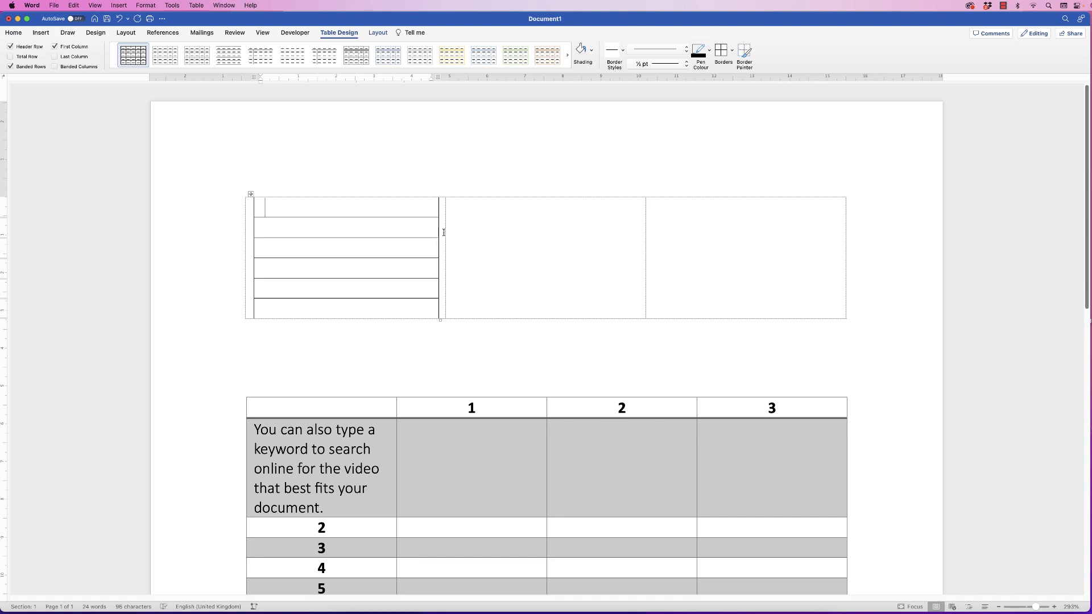
- Nest a 1x1 table in the middle cell and add rows below until it has six
left_click(469, 209)
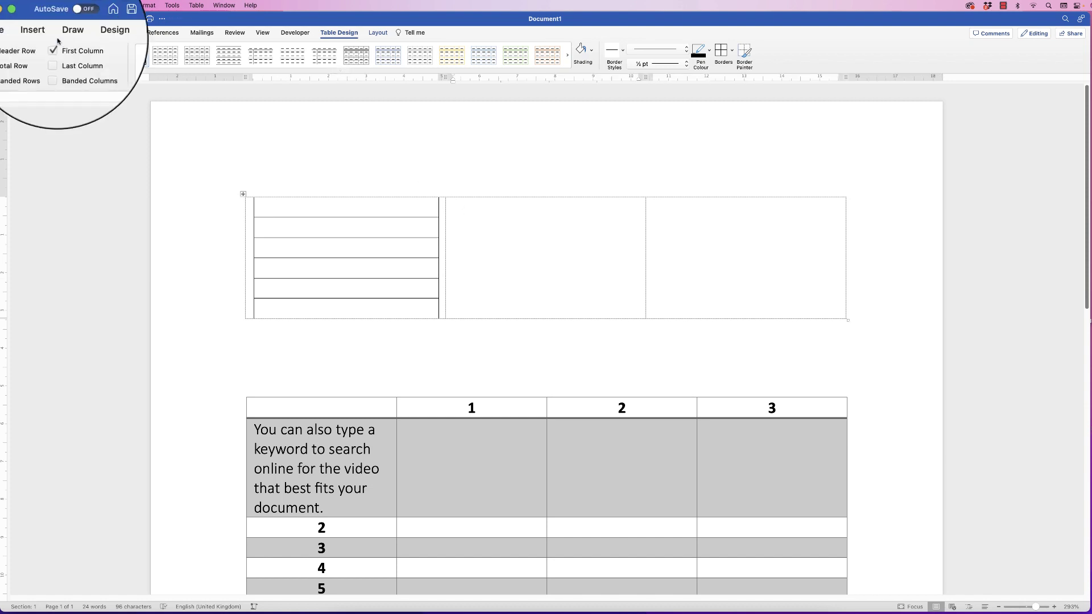
left_click(40, 32)
left_click(84, 56)
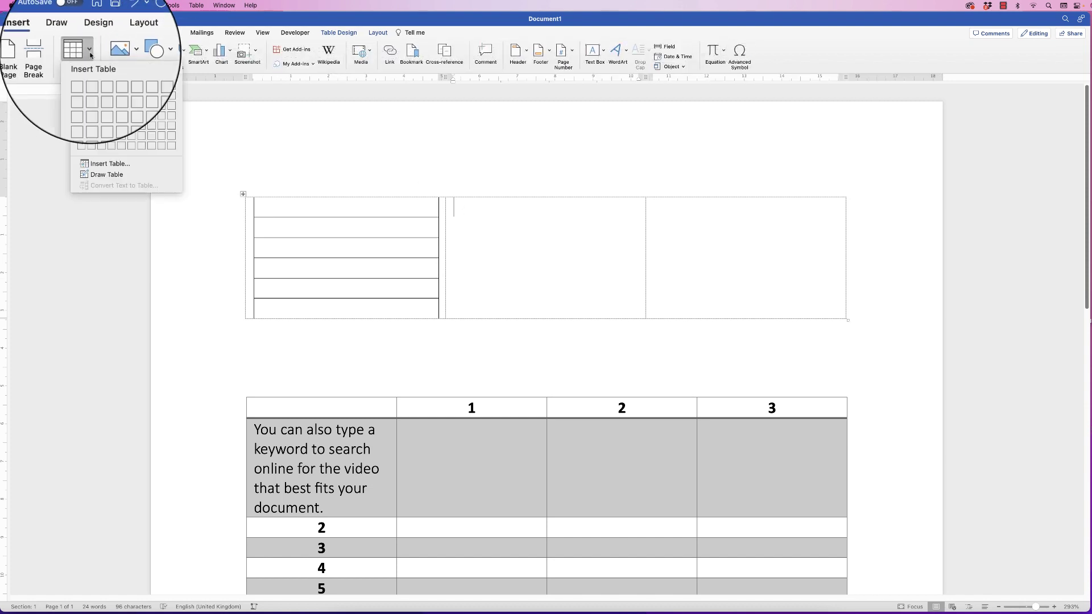
left_click(81, 75)
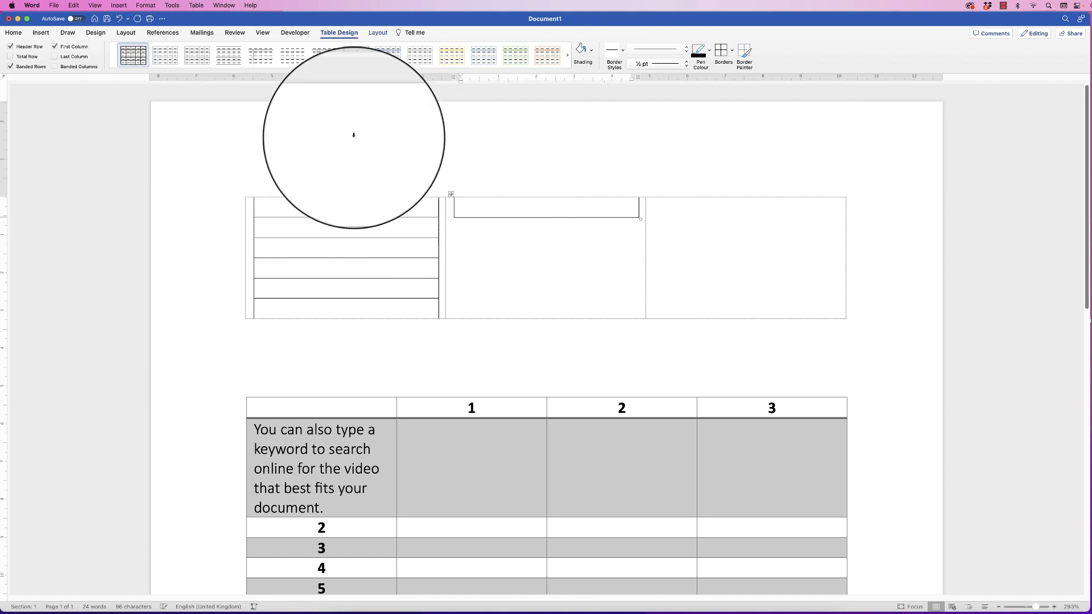
left_click(377, 32)
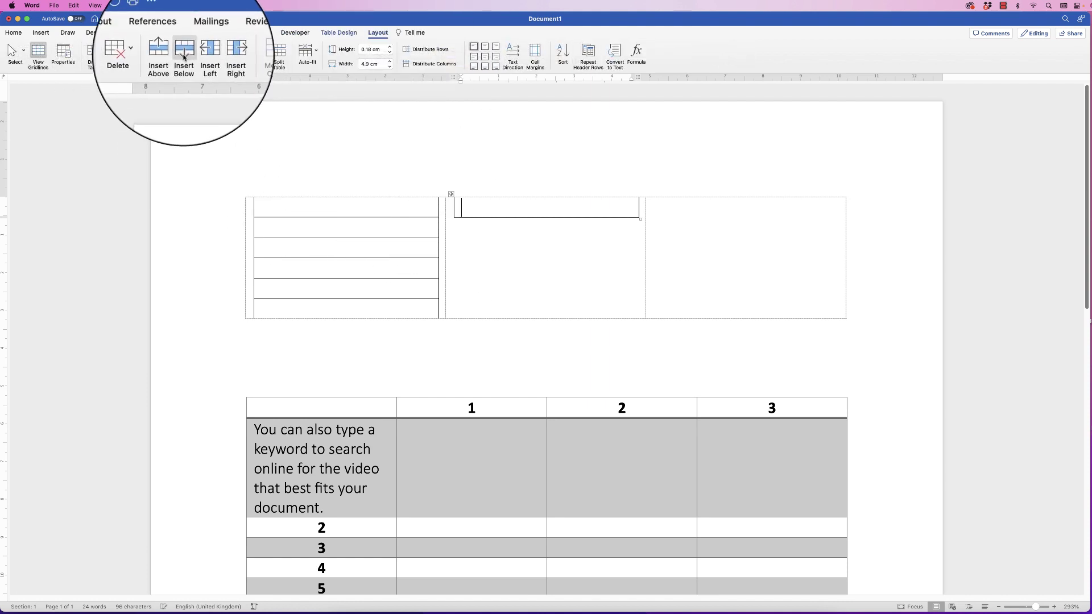
left_click(184, 57)
left_click(183, 57)
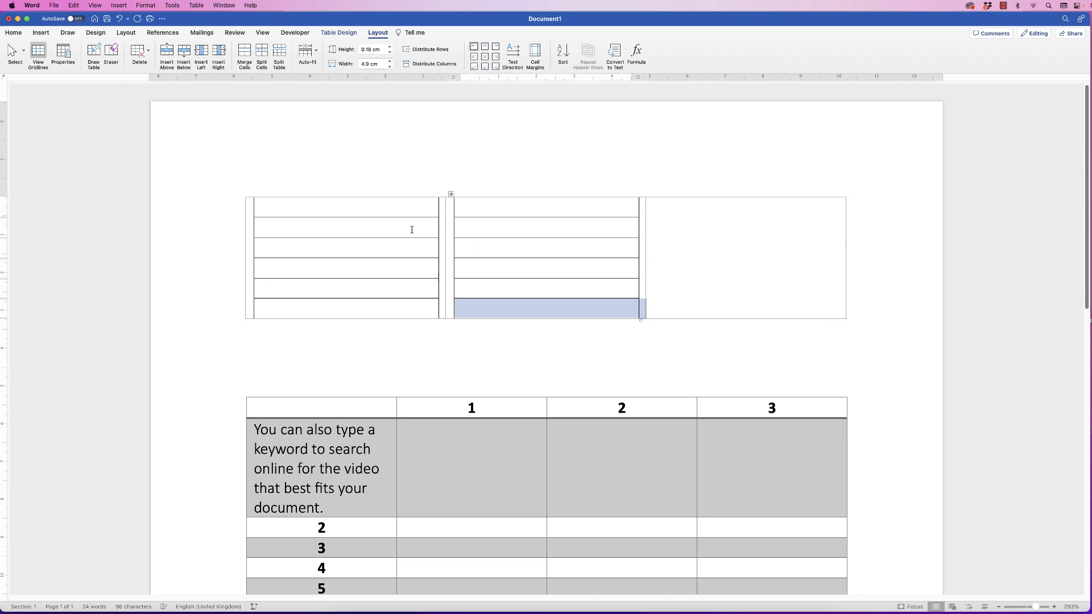
left_click(392, 234)
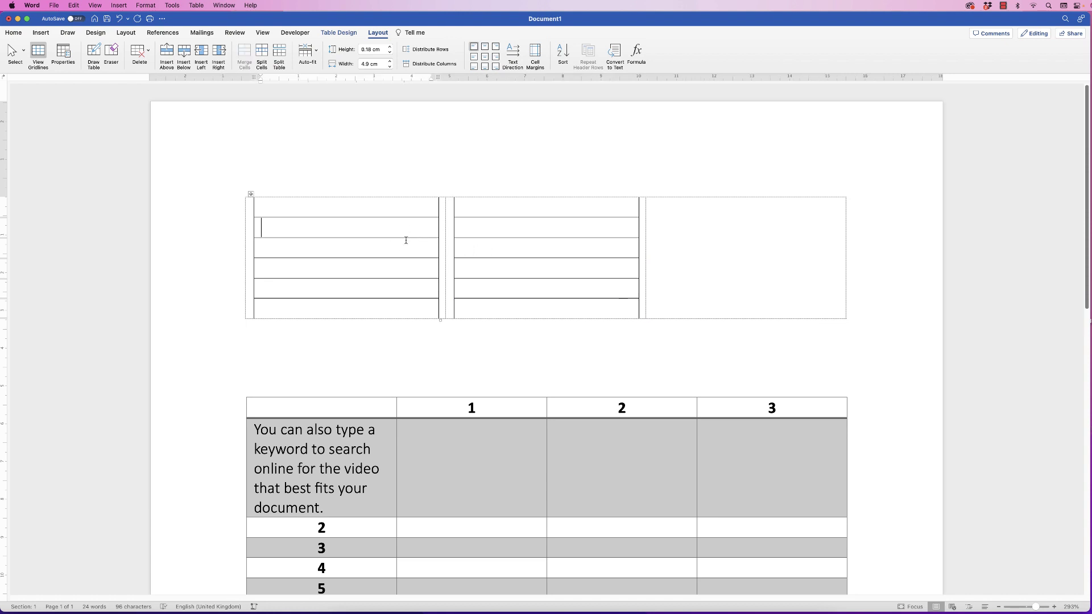
type("Lkj")
key("Return")
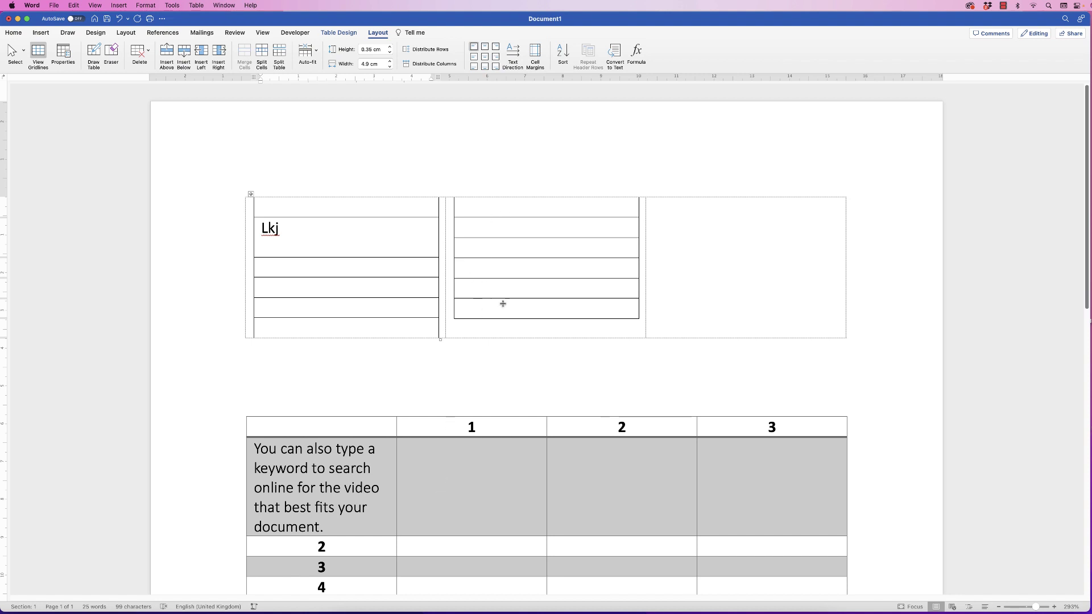
left_click(431, 246)
key("BackSpace")
key("BackSpace")
key("BackSpace")
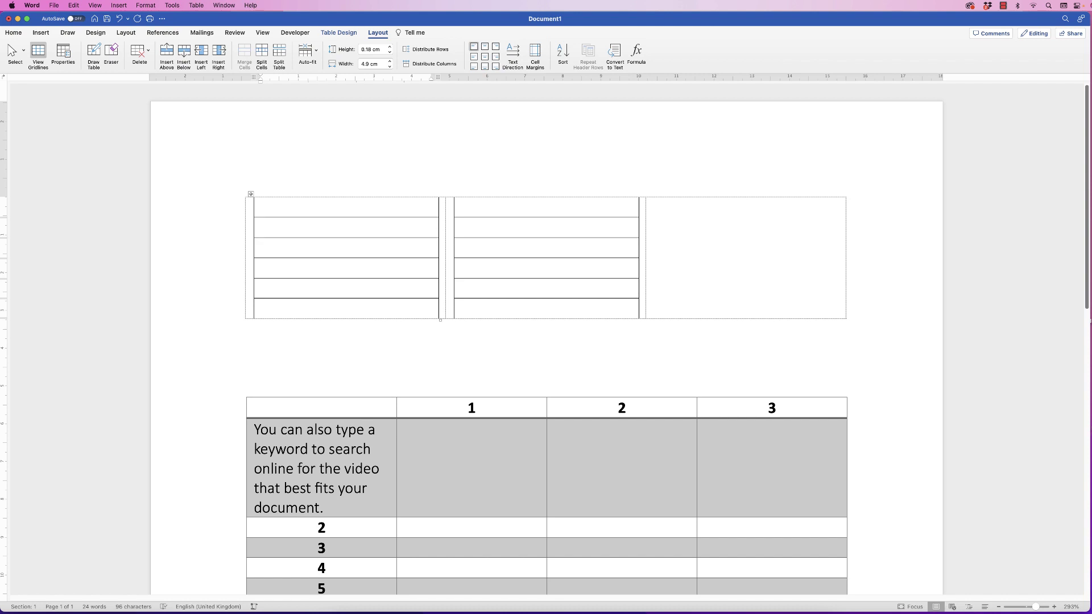
left_click(339, 33)
left_click(732, 50)
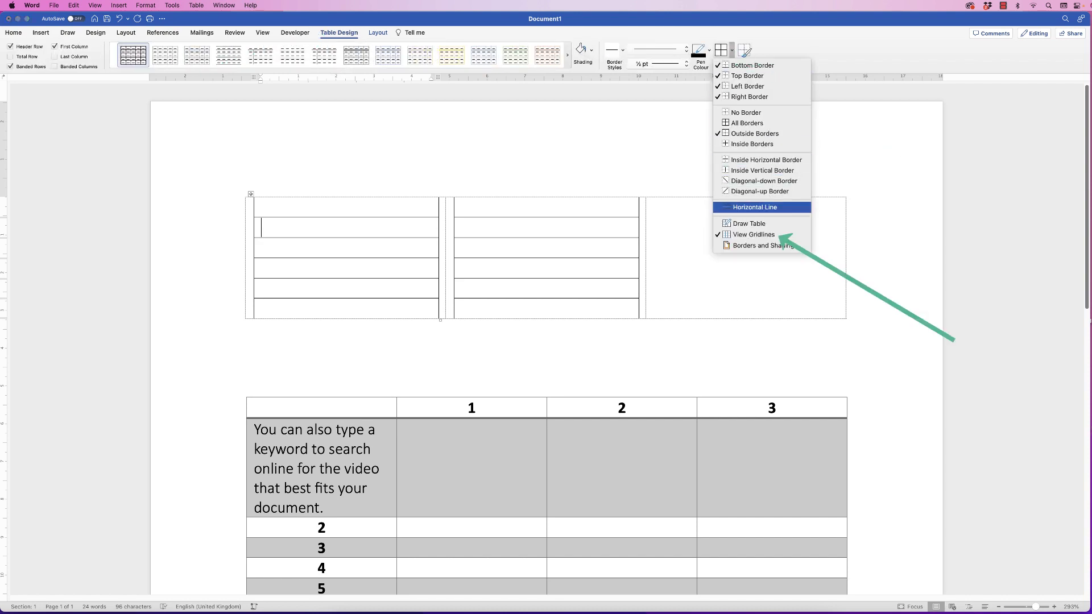
left_click(754, 235)
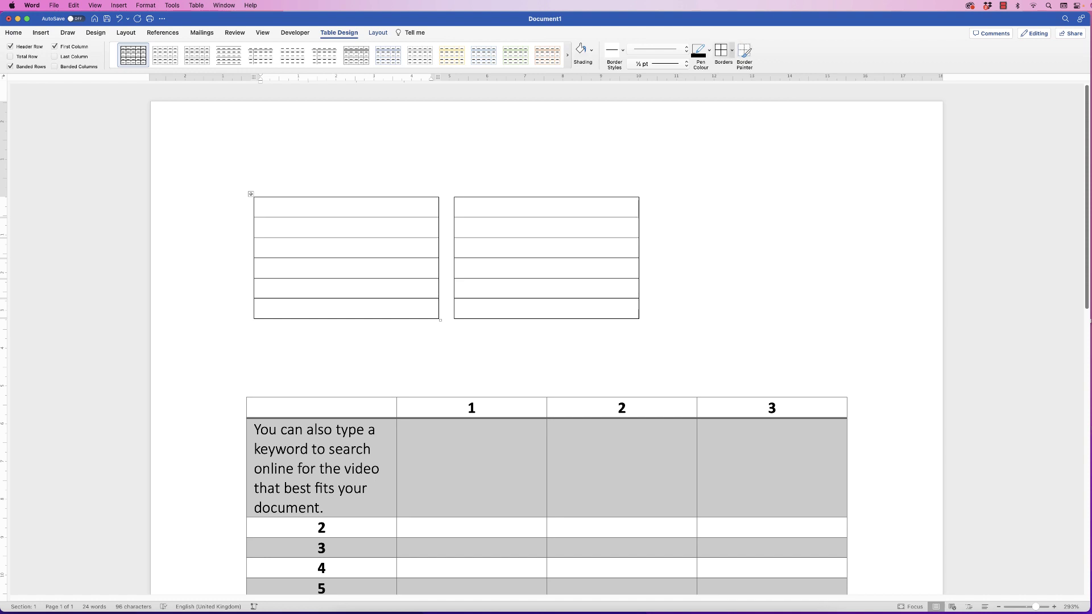
left_click(733, 50)
left_click(753, 234)
key("shift+Up")
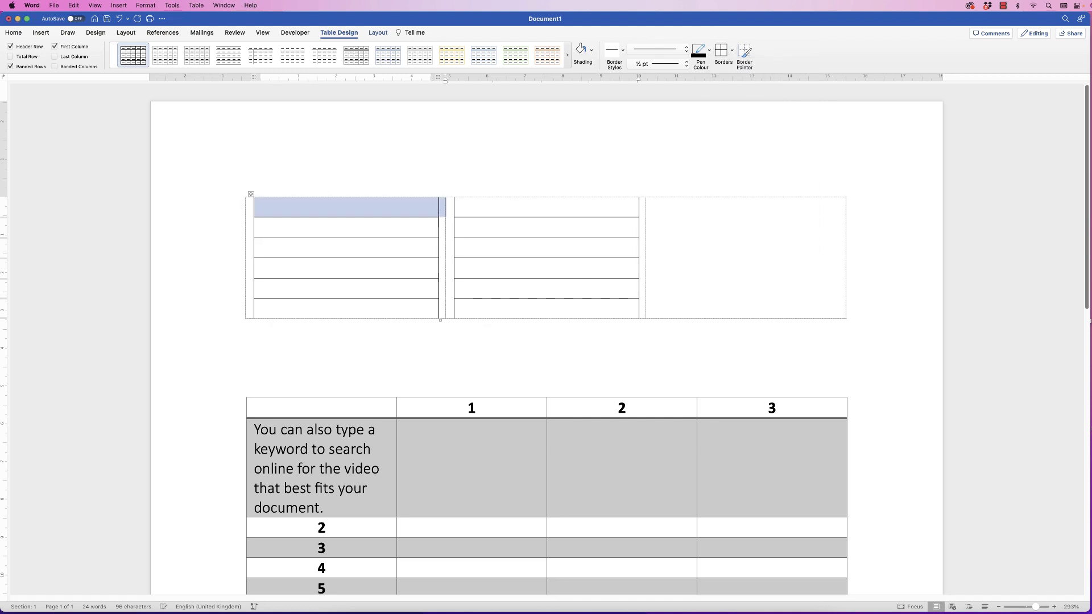
key("shift+Up")
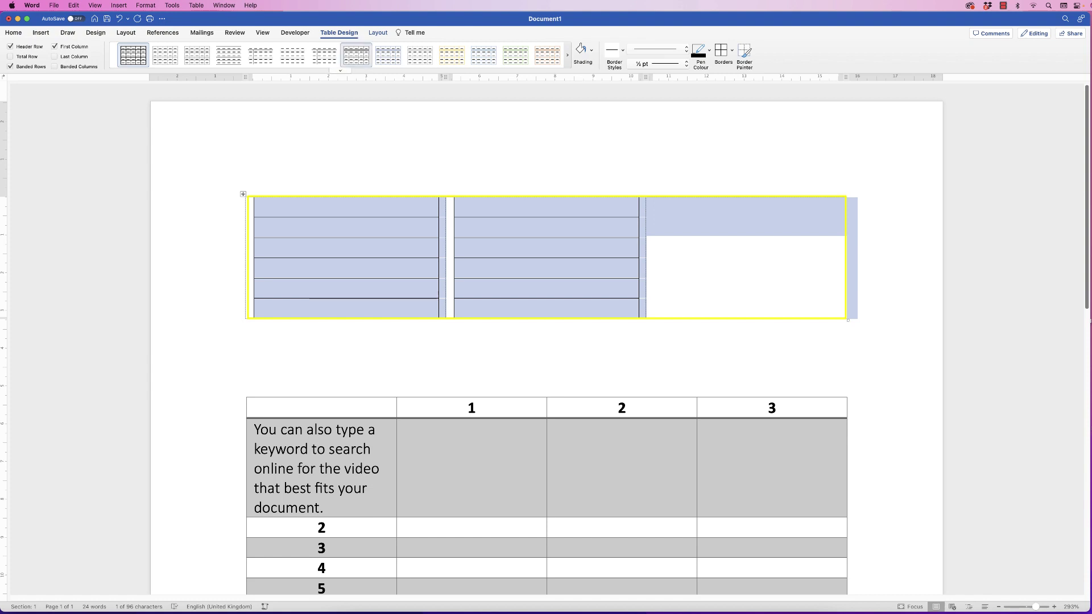
- Set the outer table's default Left and Right cell margins to 0
left_click(377, 32)
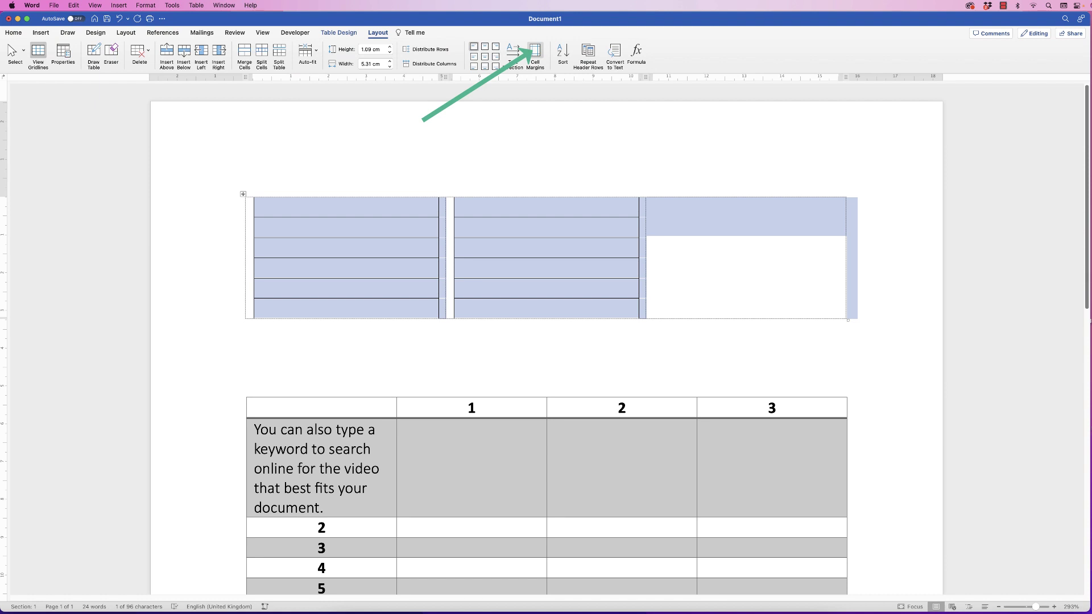
left_click(535, 53)
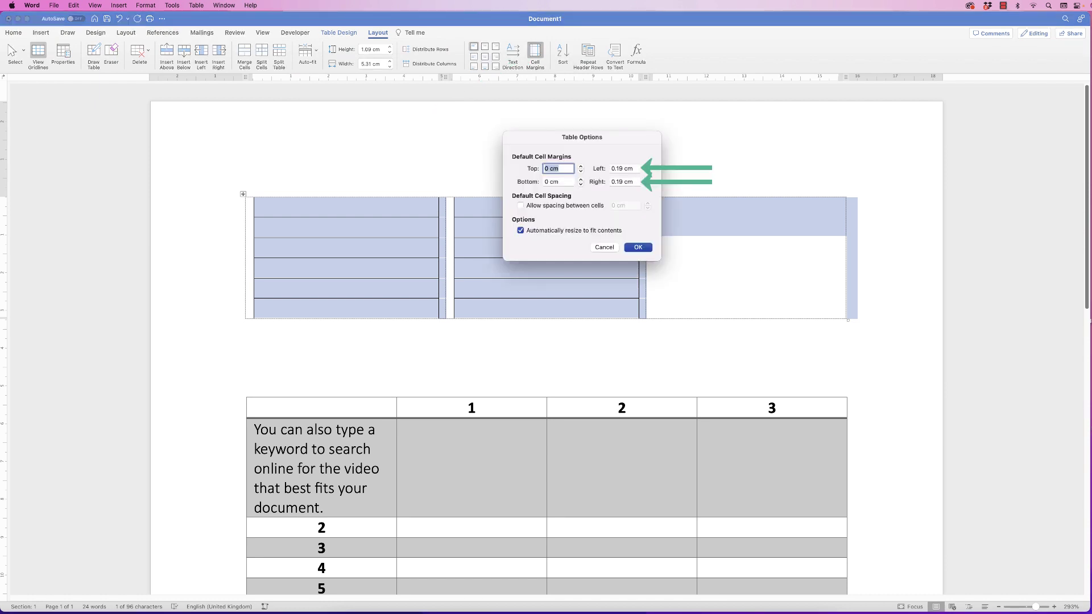
key("Tab")
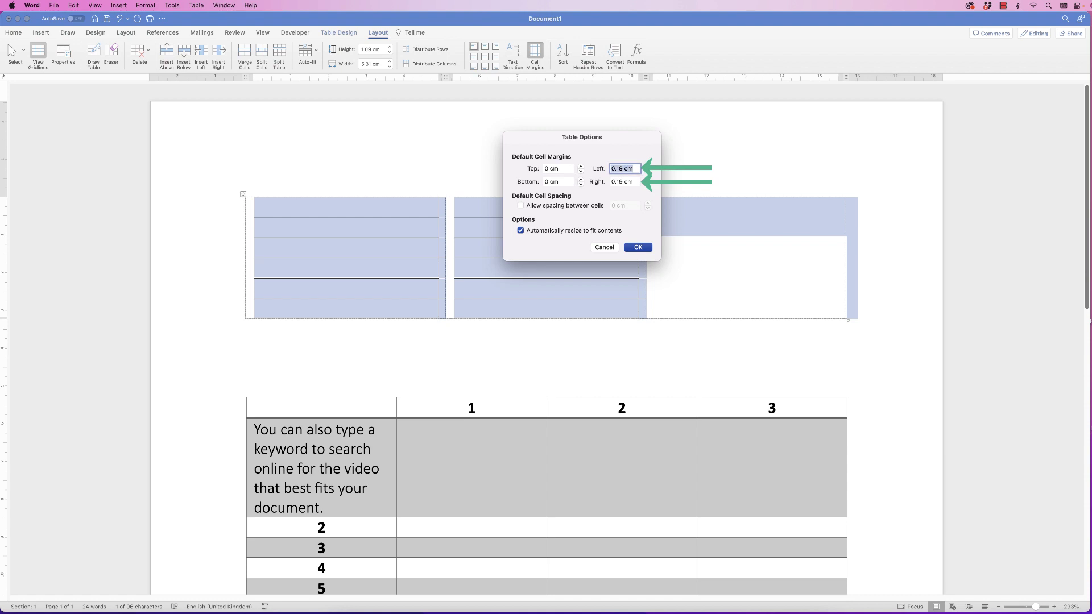
type("0")
key("Tab")
type("0")
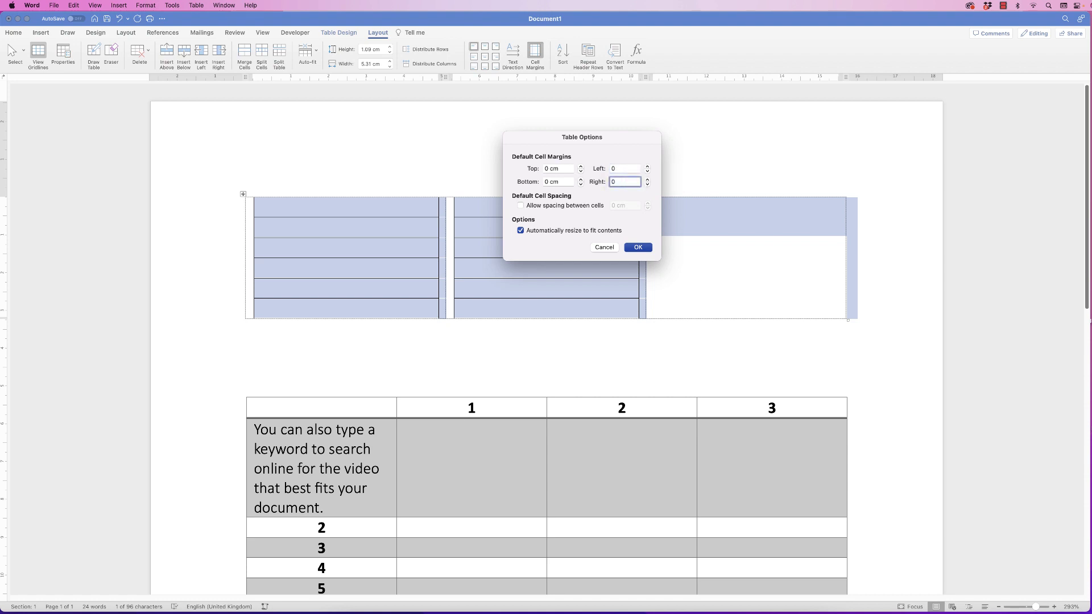
key("Return")
left_click(454, 247)
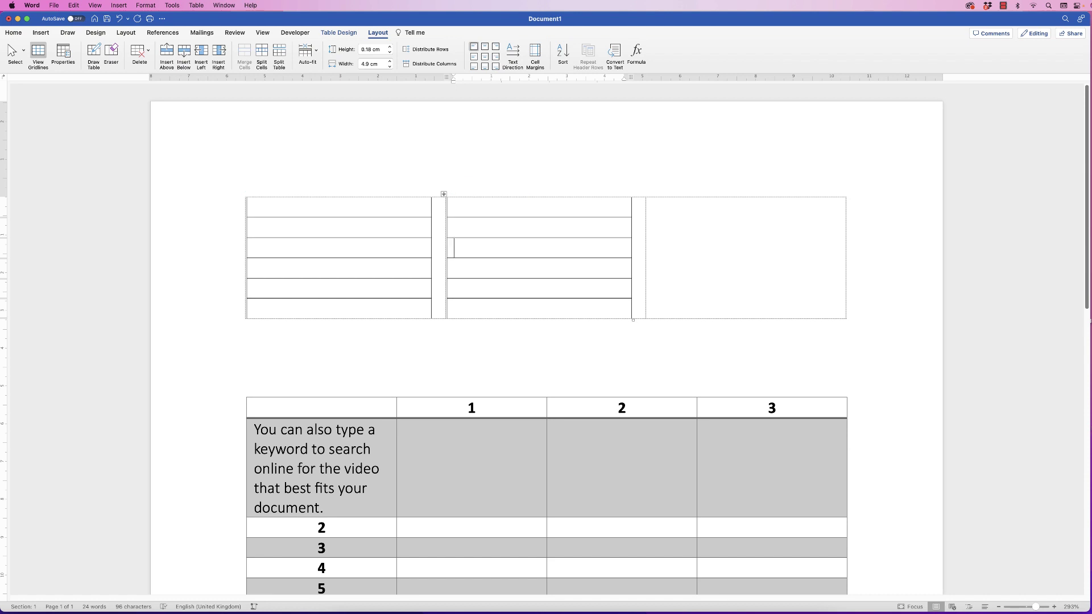
- Drag the left nested table's right border out to the outer table's first column divider
key("super+Home")
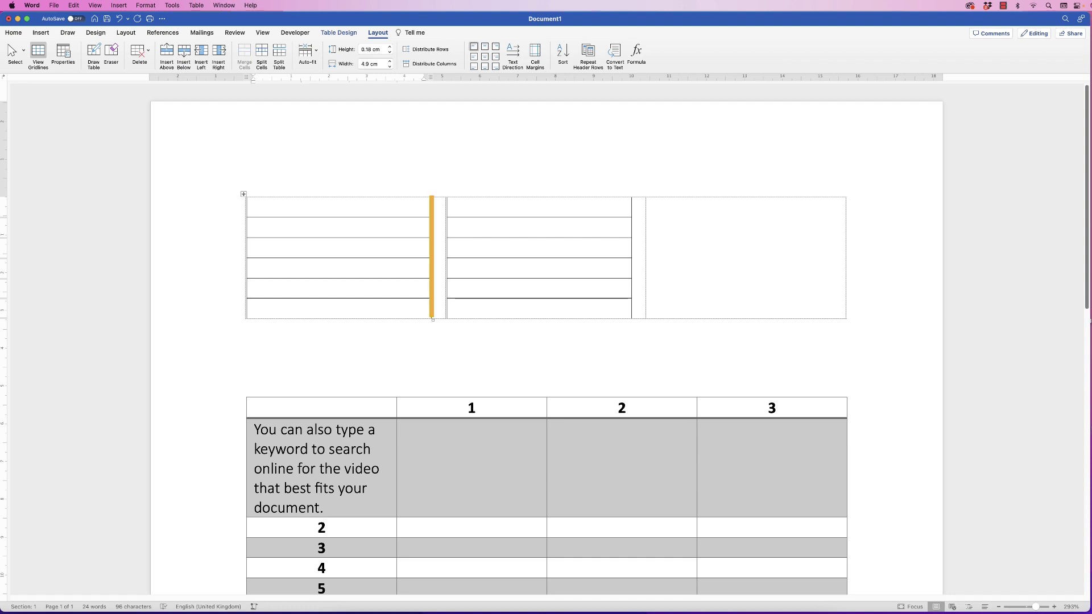
left_click_drag(431, 256, 447, 256)
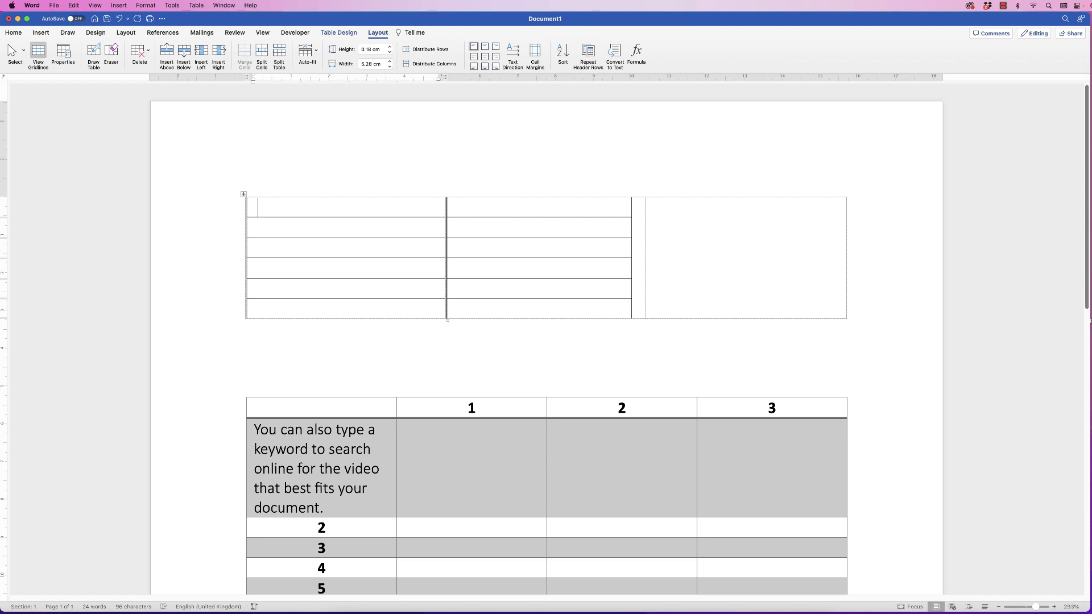
- Toggle View Gridlines off and back on from the Table Design Borders menu
left_click(339, 33)
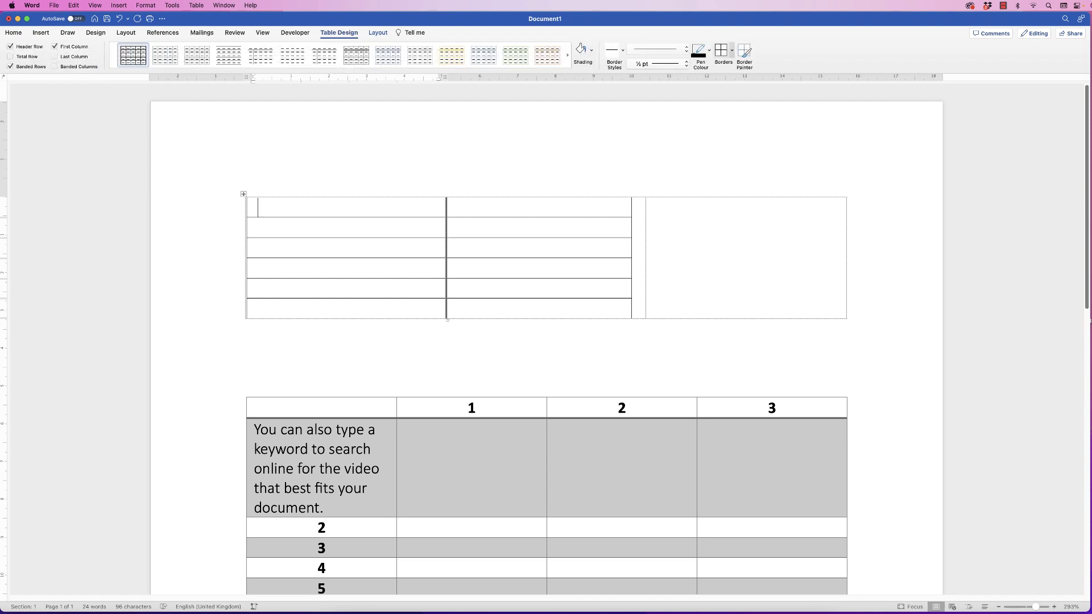
left_click(733, 50)
left_click(754, 234)
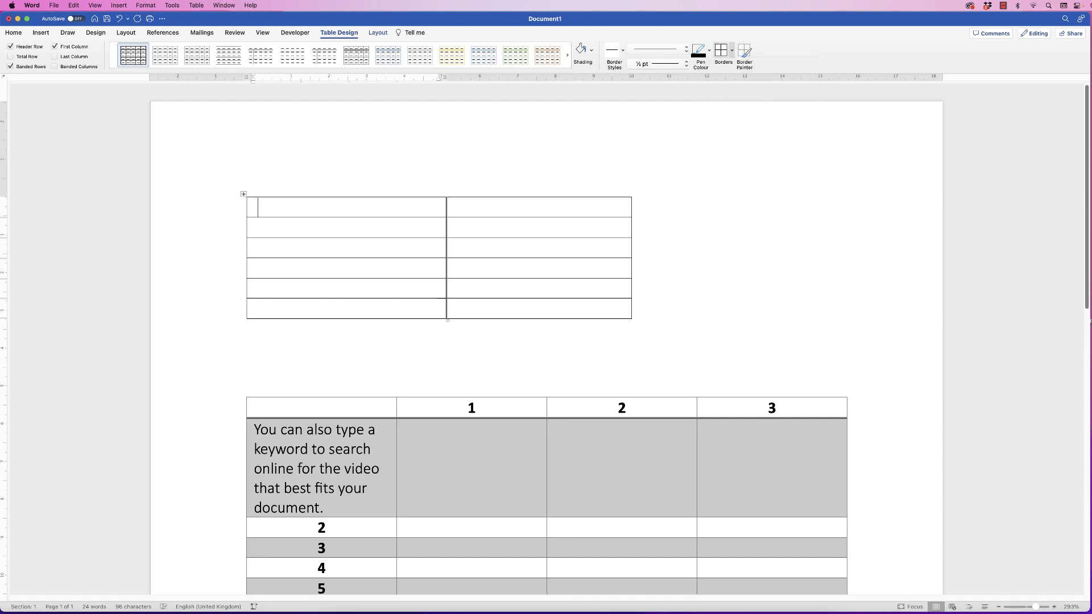
left_click(732, 50)
left_click(754, 234)
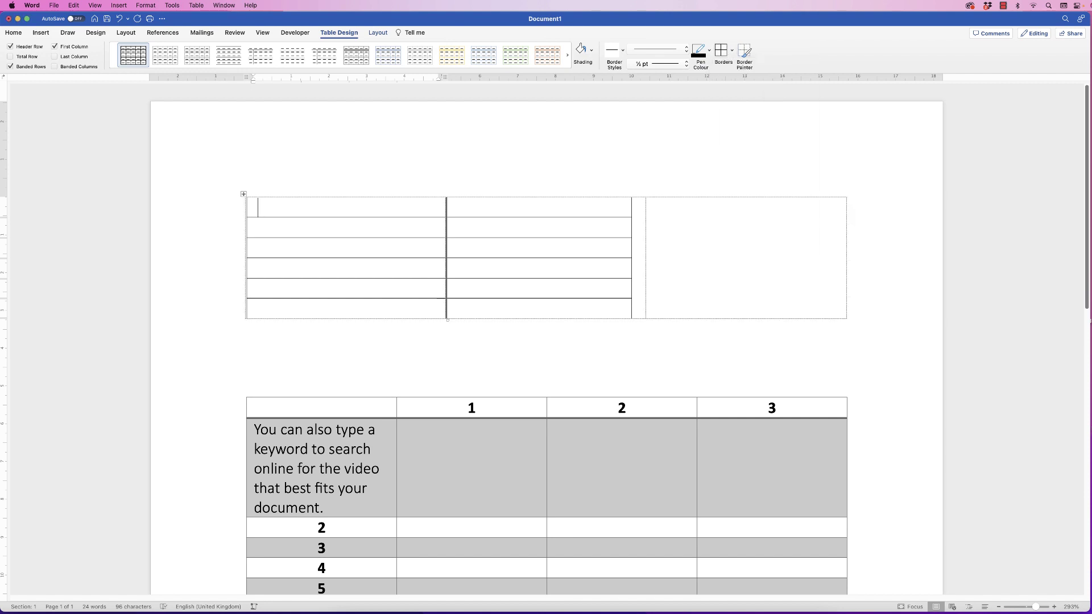
- Add rows below the right column's nested table until it has six rows
left_click(654, 208)
left_click(183, 54)
double_click(184, 54)
left_click(184, 54)
left_click(449, 333)
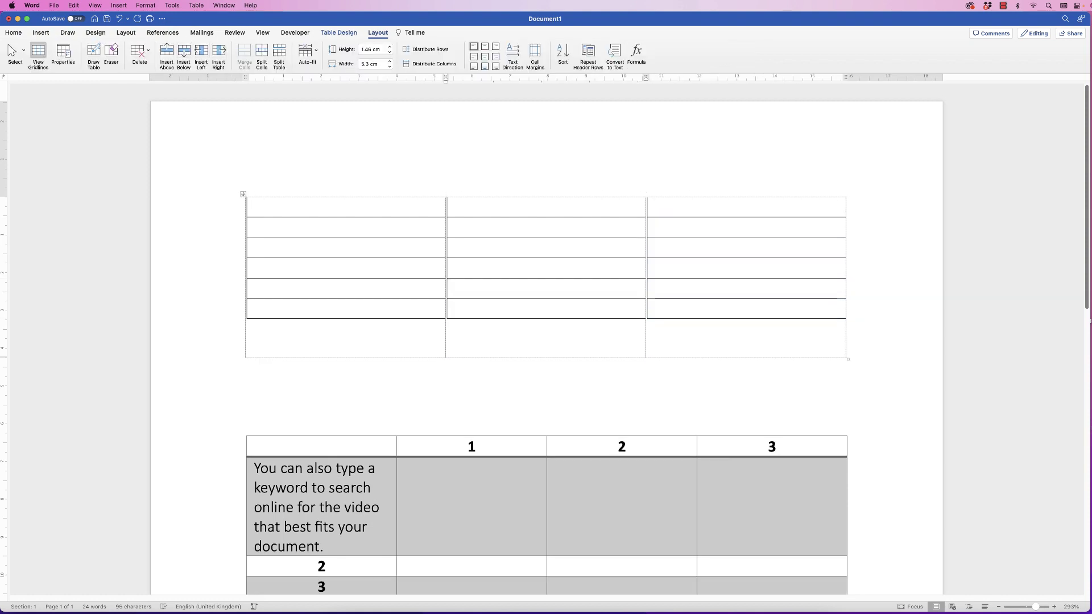
- Hide the table gridlines again from the Borders menu
left_click(339, 32)
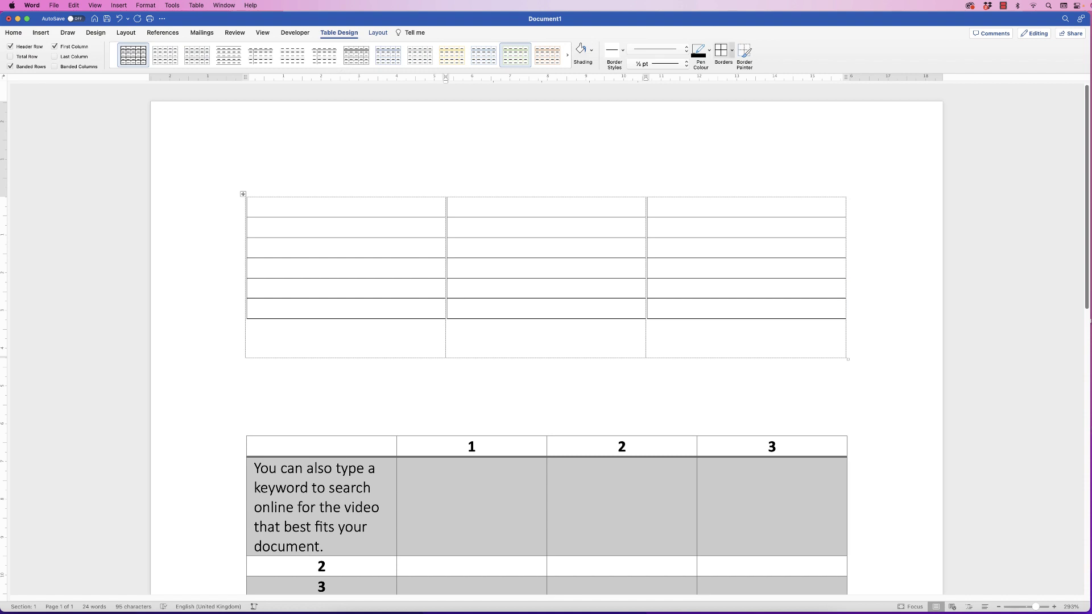
left_click(732, 50)
left_click(754, 235)
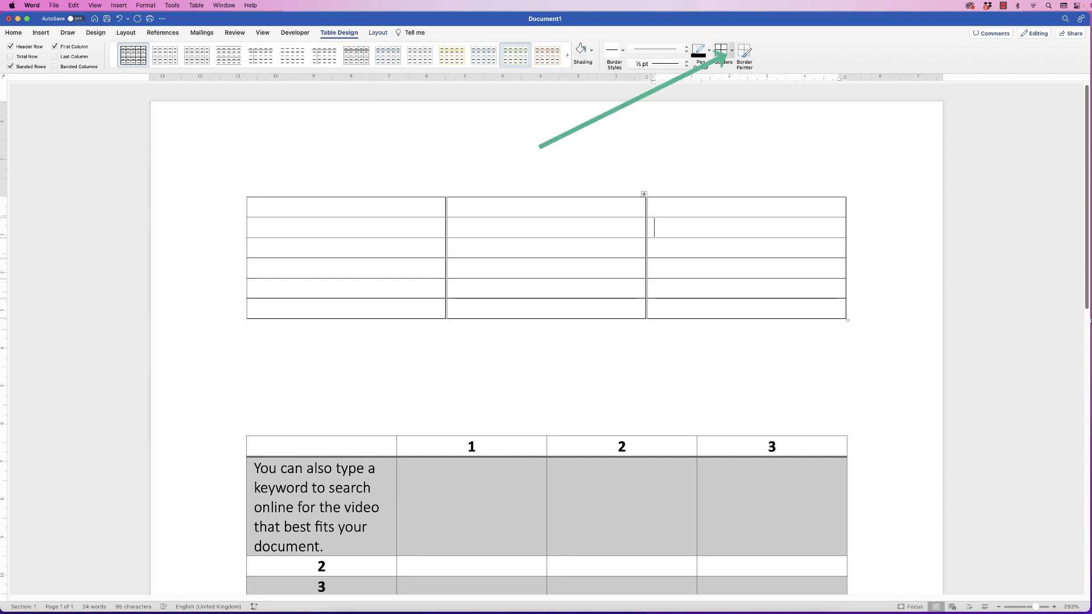
left_click(732, 50)
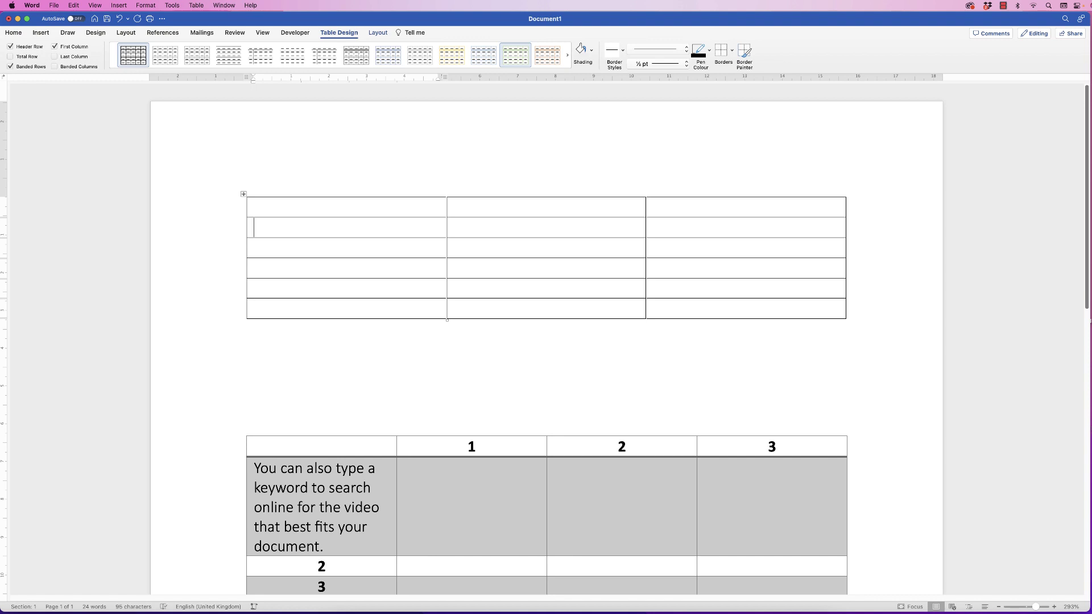
- Type three test lines (lkjfgh, fgh Fg, fghgf) in the left nested table's second row
type("lkjfgh")
key("Return")
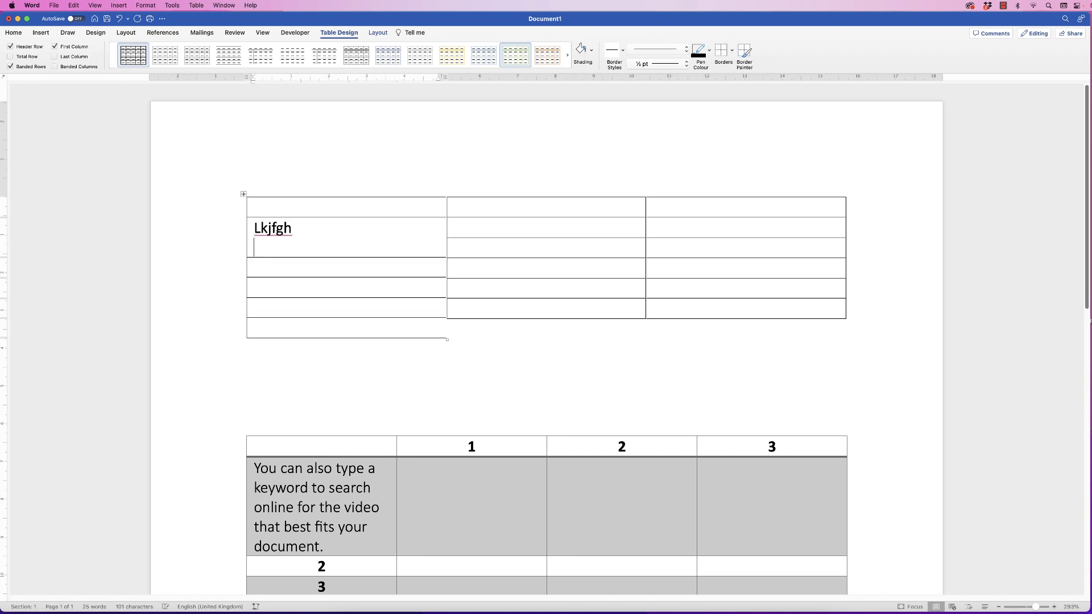
type("fgh Fg")
key("Return")
type("fghgf")
key("Return")
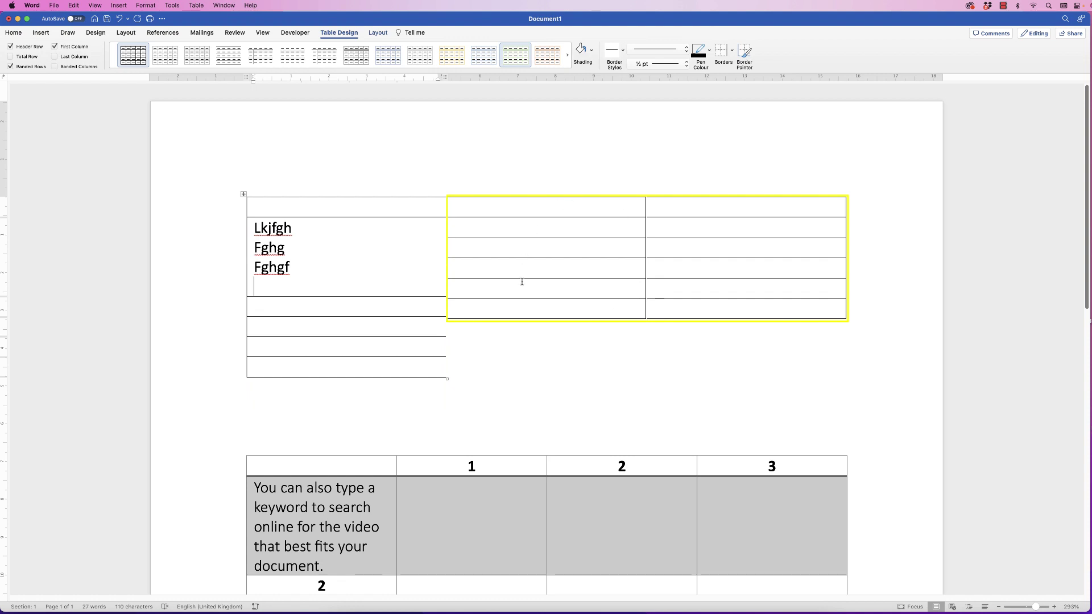
- Merge two cells of the middle nested table with Merge Cells
left_click(533, 246)
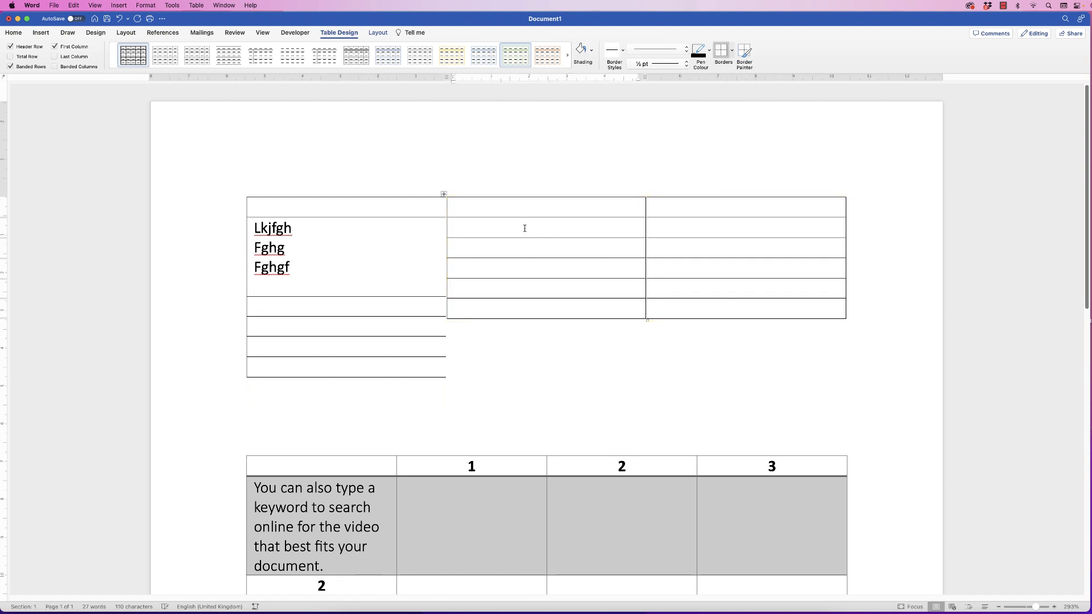
left_click_drag(525, 228, 527, 243)
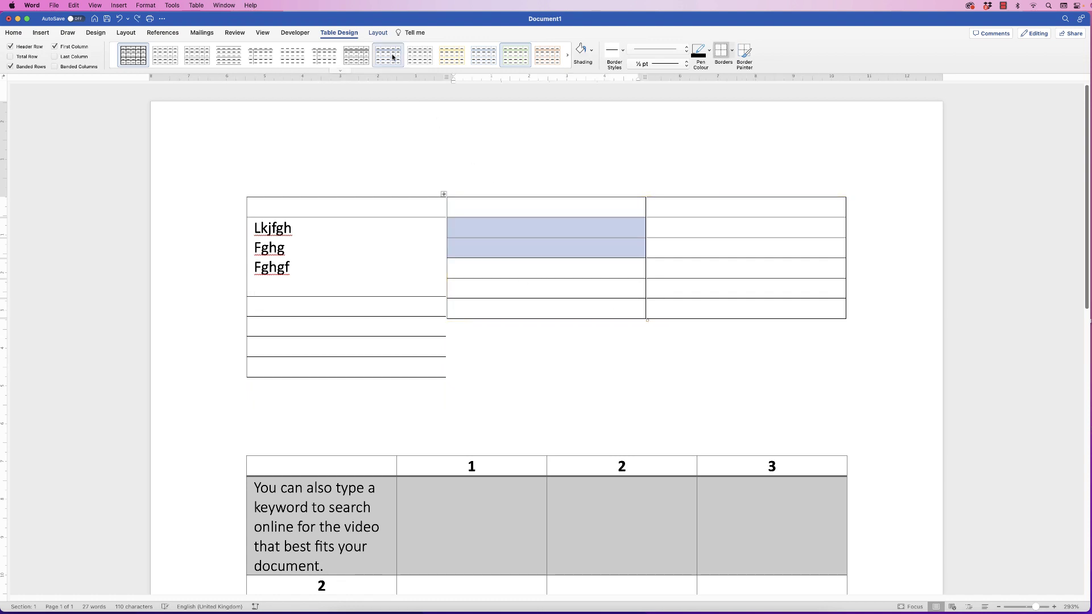
left_click(378, 34)
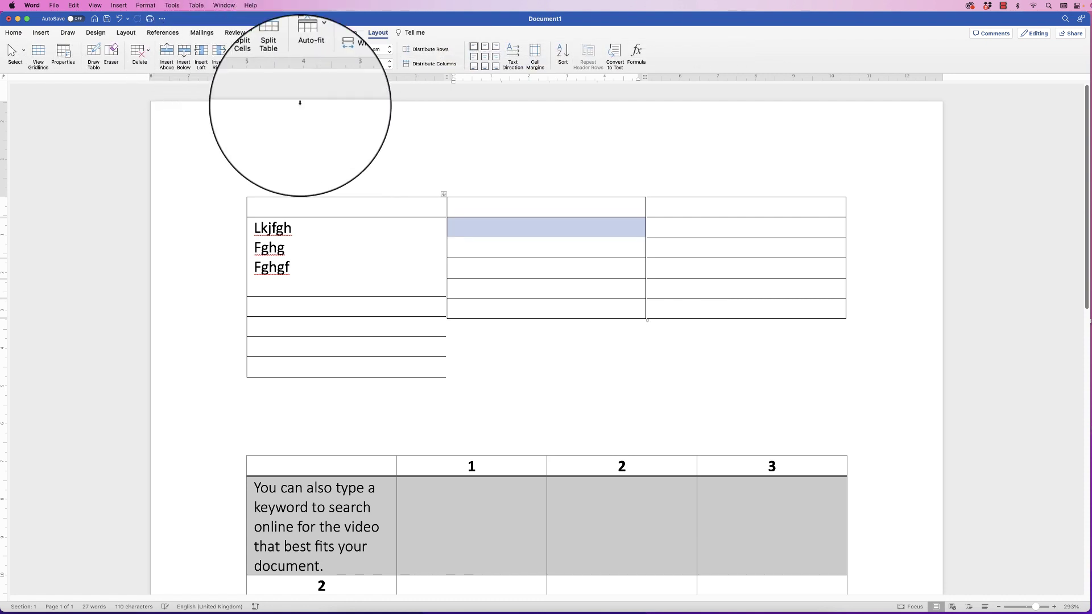
left_click(546, 246)
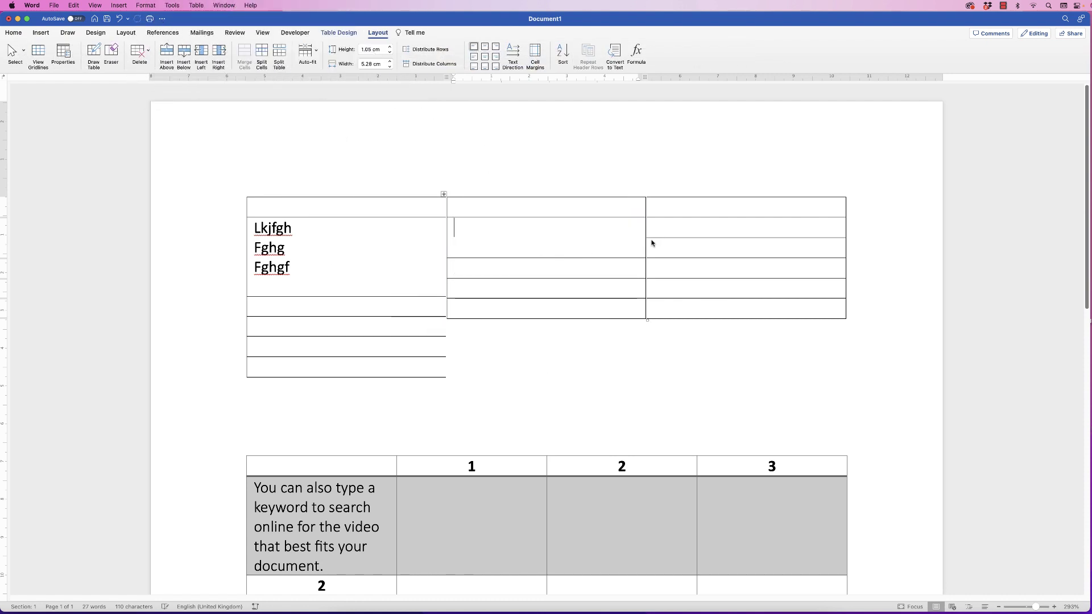
- Test the merged middle cell with several typed lines, then clear that test text
type("gh fgh")
key("Return")
type("fghg")
key("Return")
type("f")
key("Return")
type("fgh Fg")
key("Return")
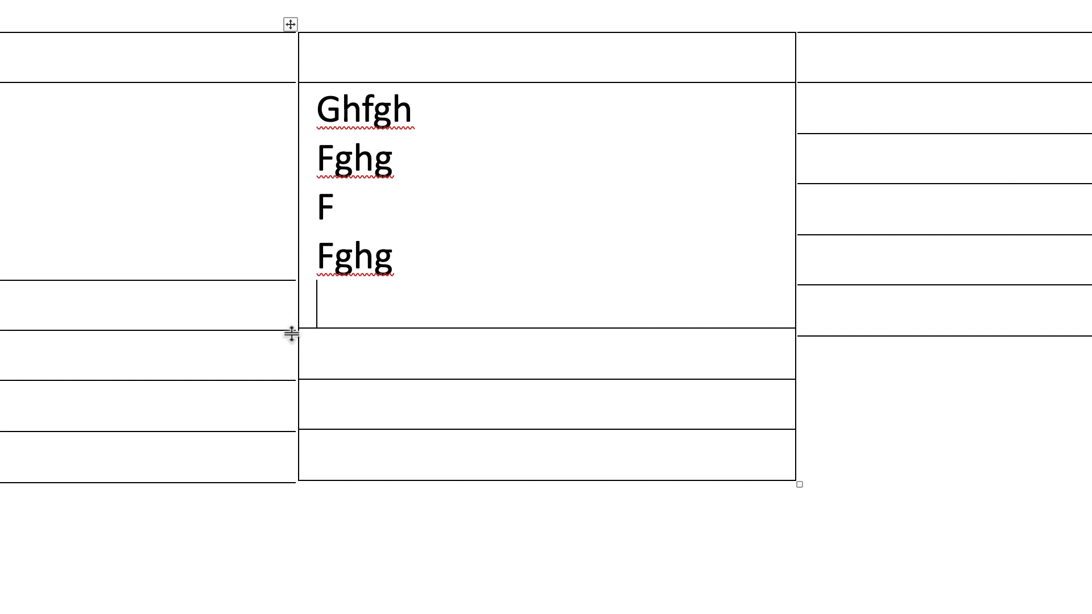
left_click(308, 221)
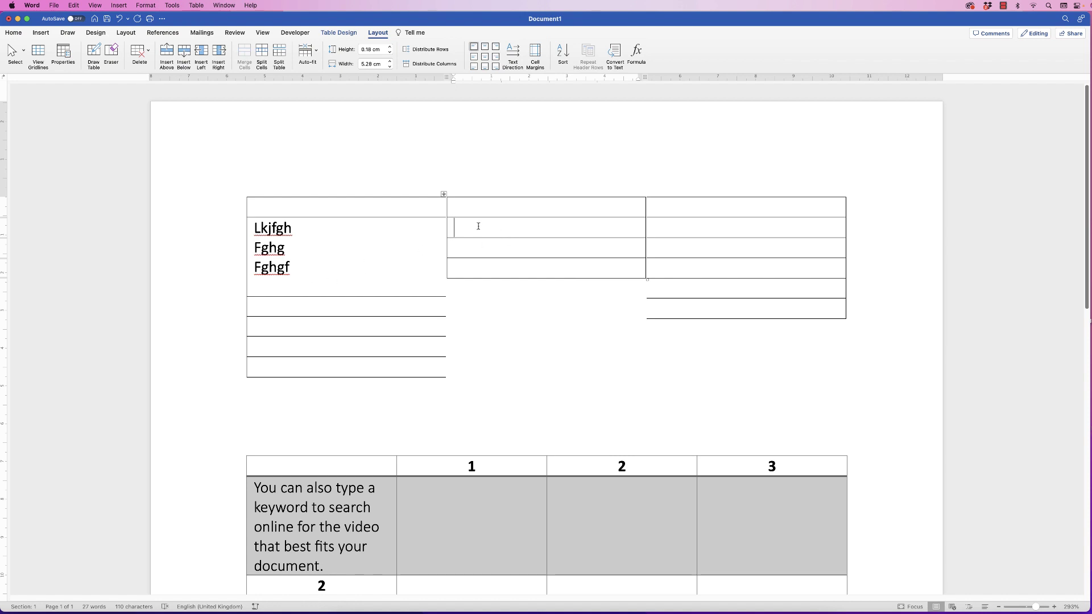
- Heighten the merged middle cell, add a row below the middle table, and delete the left table's last row
key("Return")
key("Return")
key("Return")
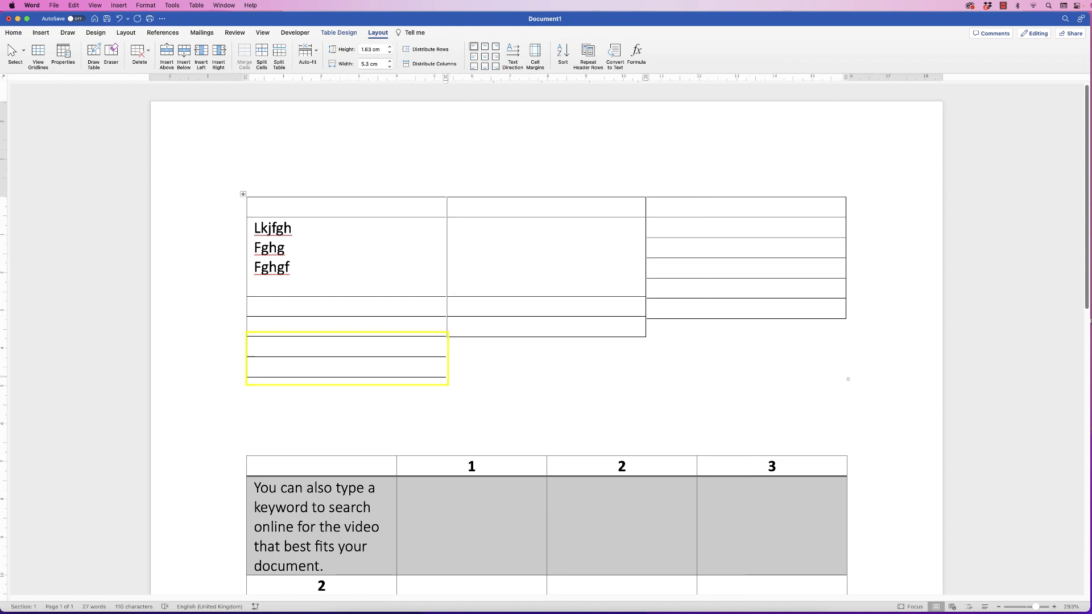
key("Down")
key("Down")
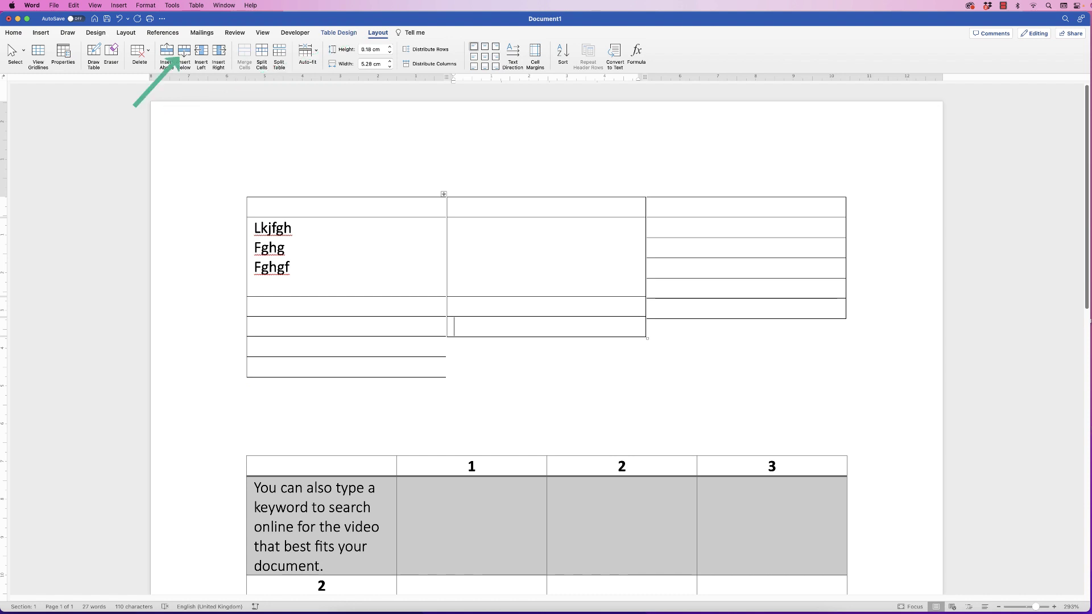
left_click(184, 54)
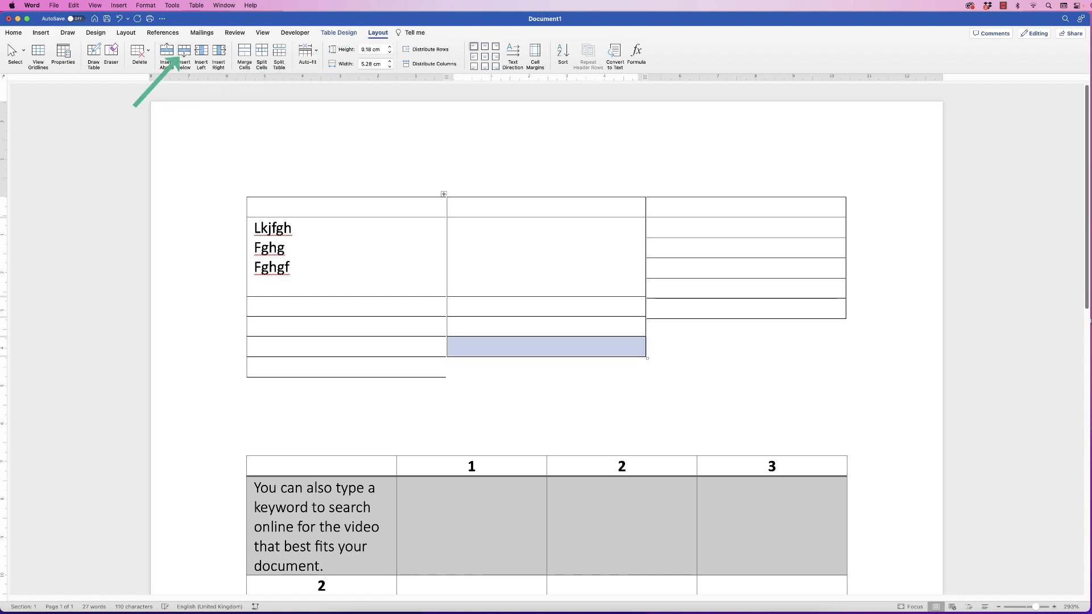
key("Down")
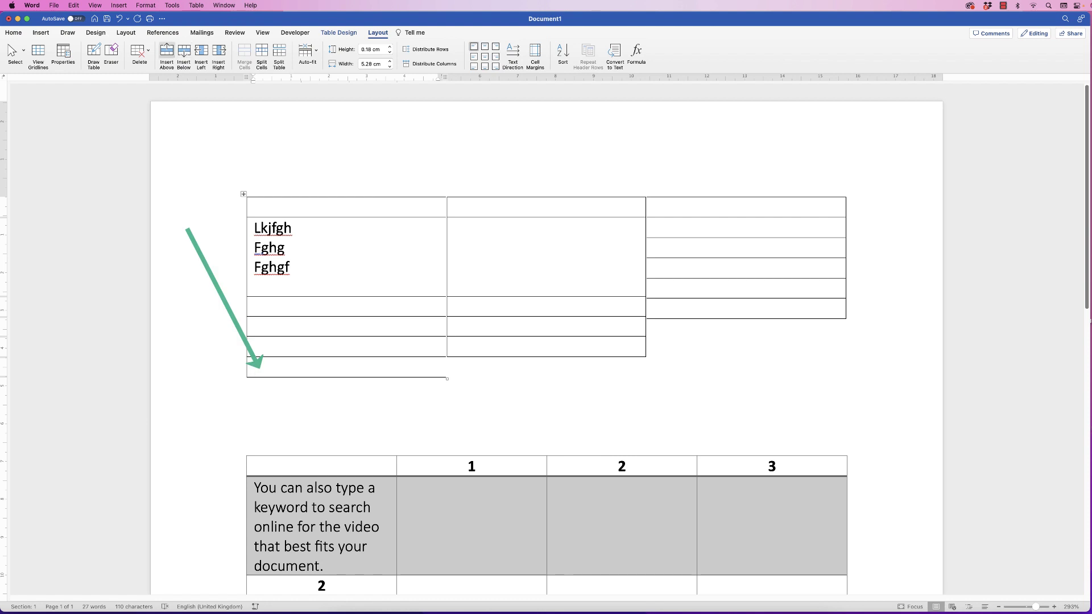
left_click(139, 52)
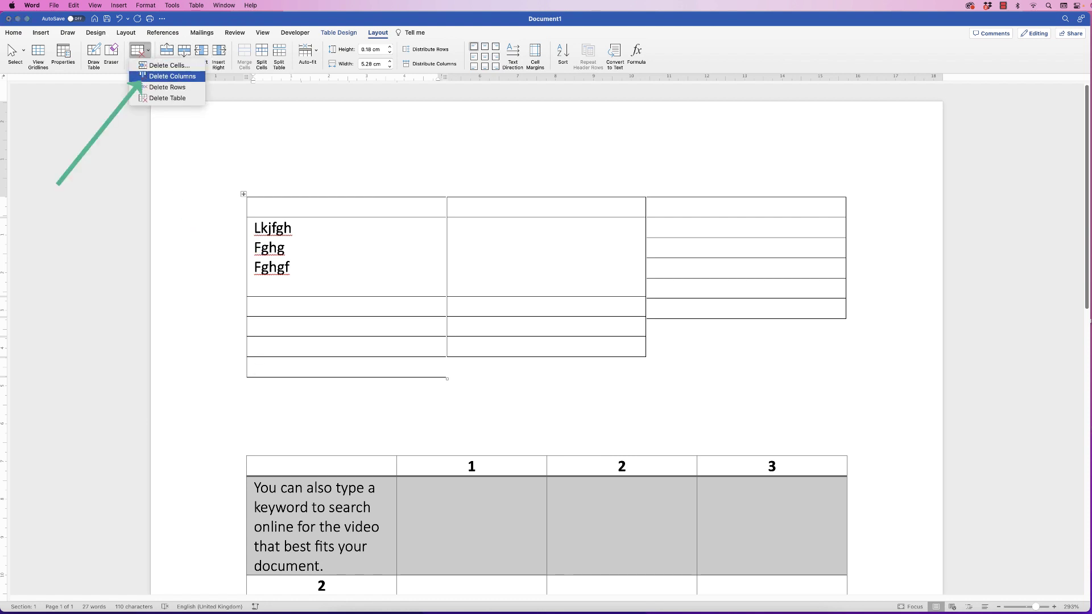
left_click(167, 87)
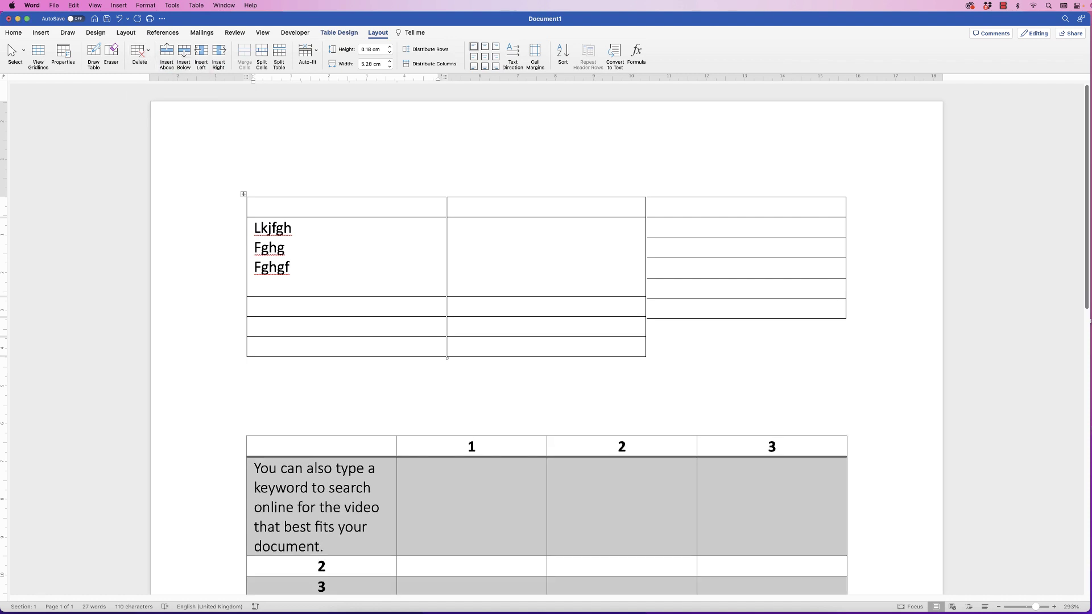
- Turn on View Gridlines from the Table Design Borders menu
left_click(339, 32)
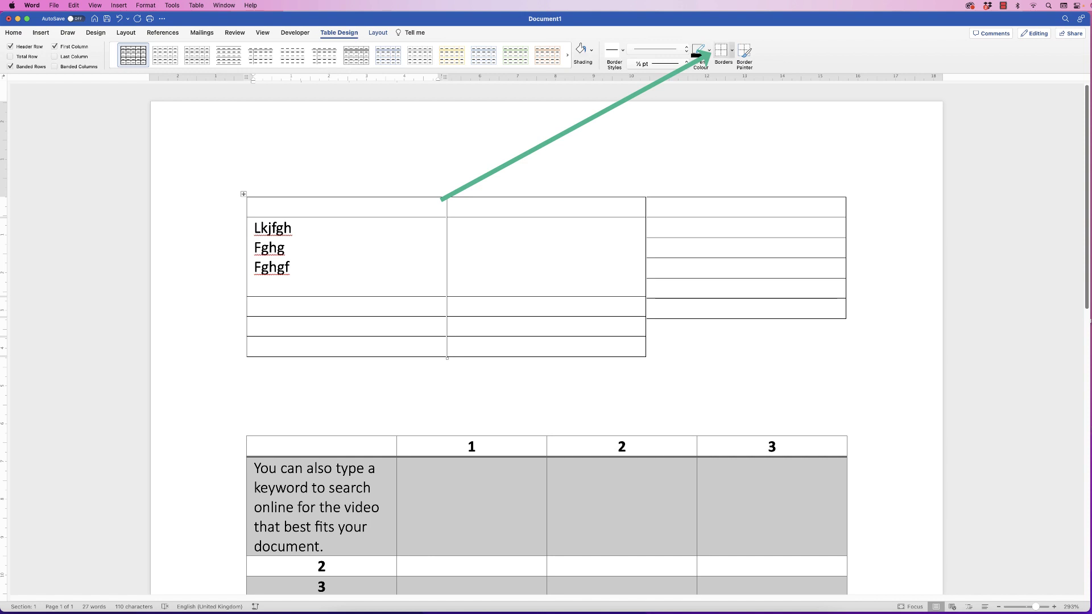
left_click(733, 50)
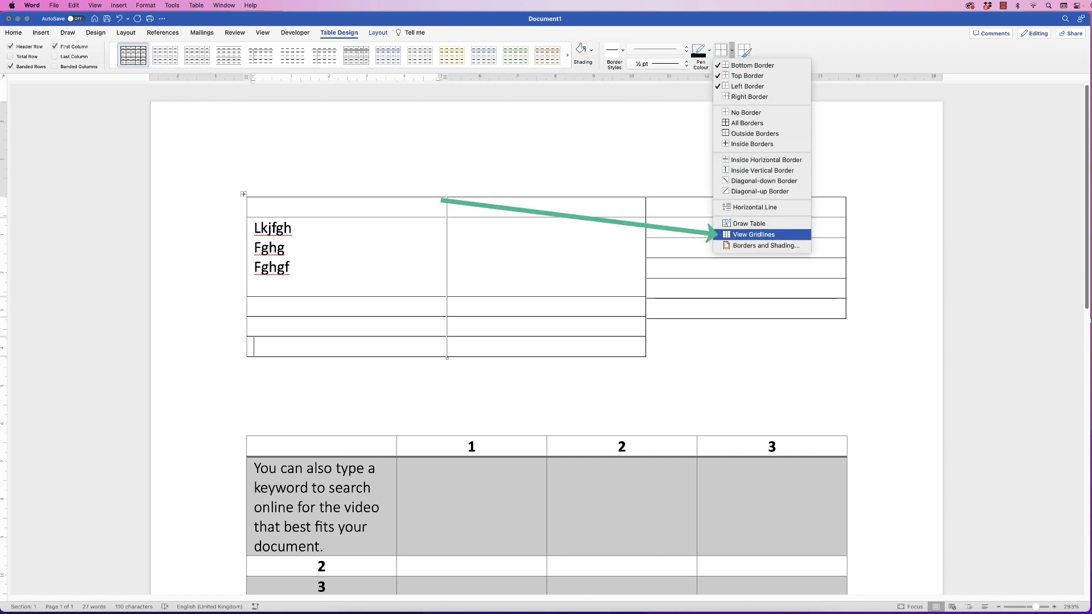
left_click(757, 234)
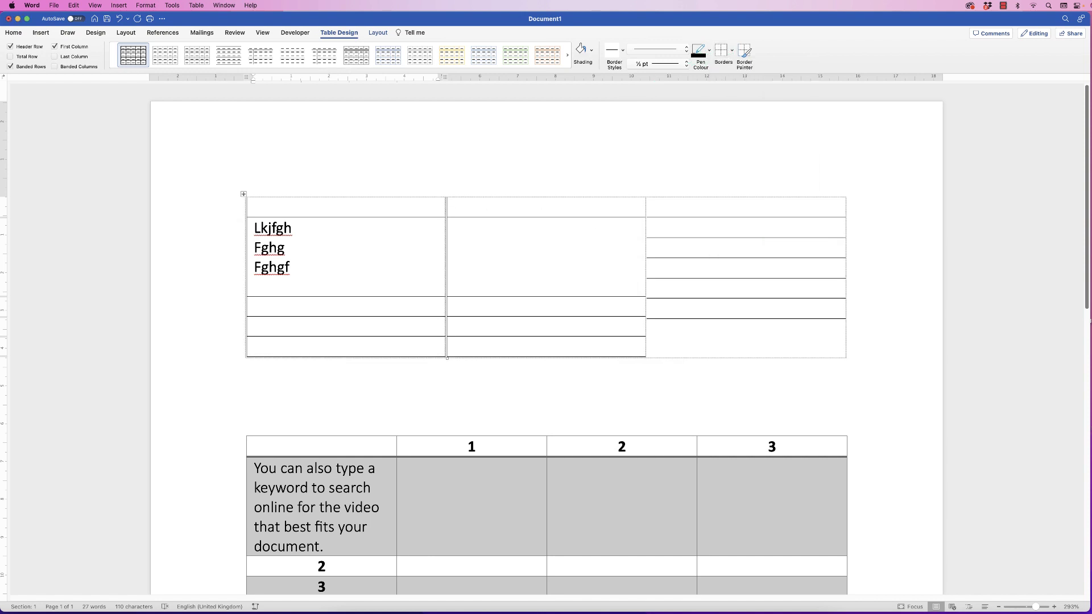